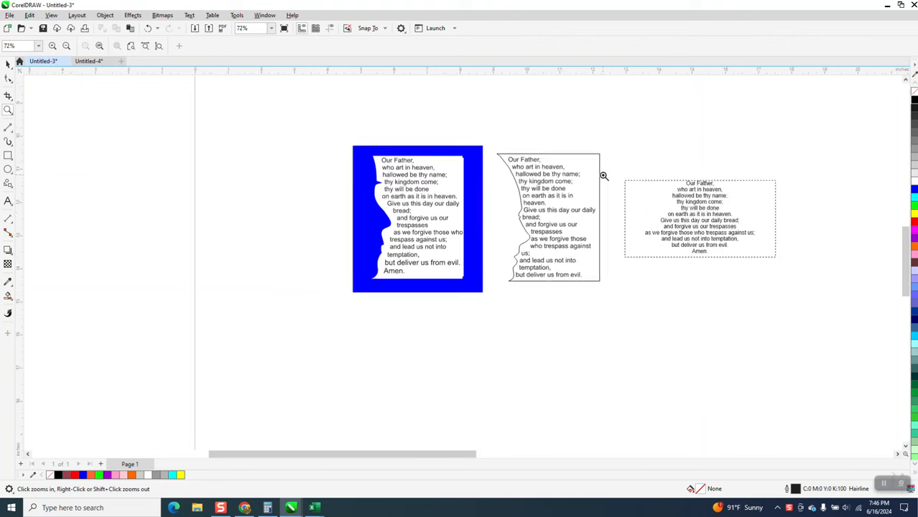
Step: Scale the woman's head silhouette bitmap down to 44% and place it beside the centred prayer text
right_click(348, 154)
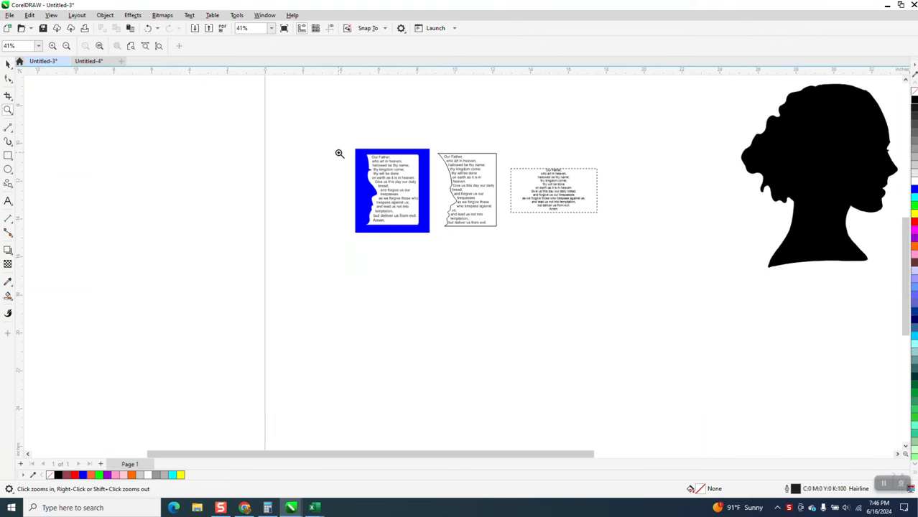
right_click(211, 160)
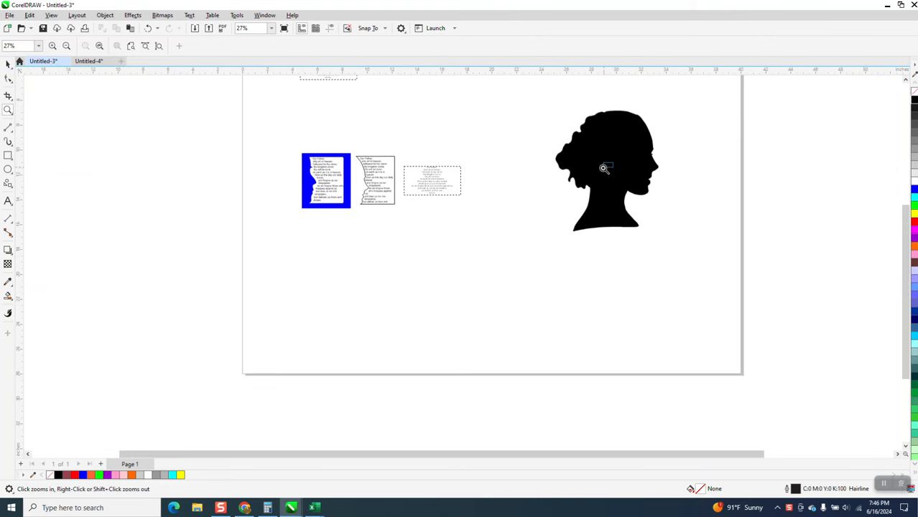
drag(602, 167, 613, 173)
scroll(548, 169, down, 4)
scroll(530, 177, down, 5)
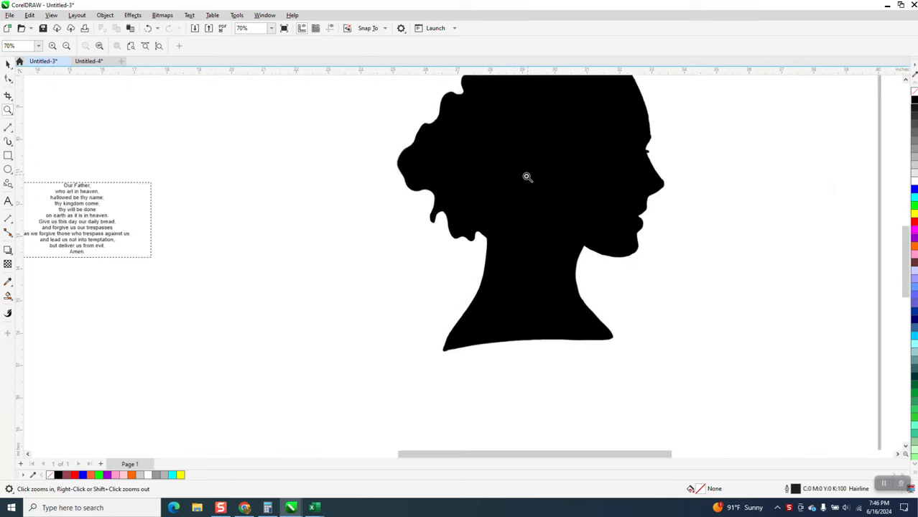
click(8, 64)
drag(531, 173, 426, 199)
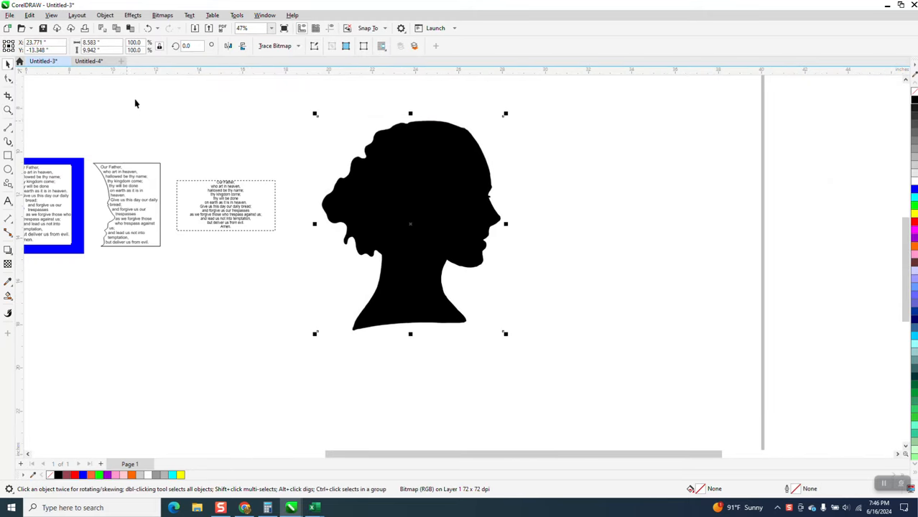
drag(506, 114, 402, 234)
drag(379, 275, 370, 215)
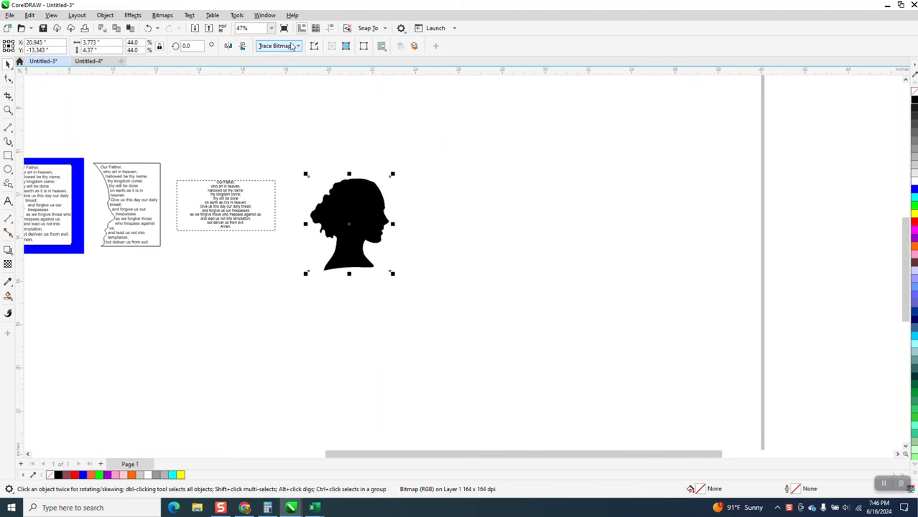
Step: Trace the silhouette bitmap using Outline Trace with the Clipart image type and the default settings
click(298, 48)
mouse_move(302, 80)
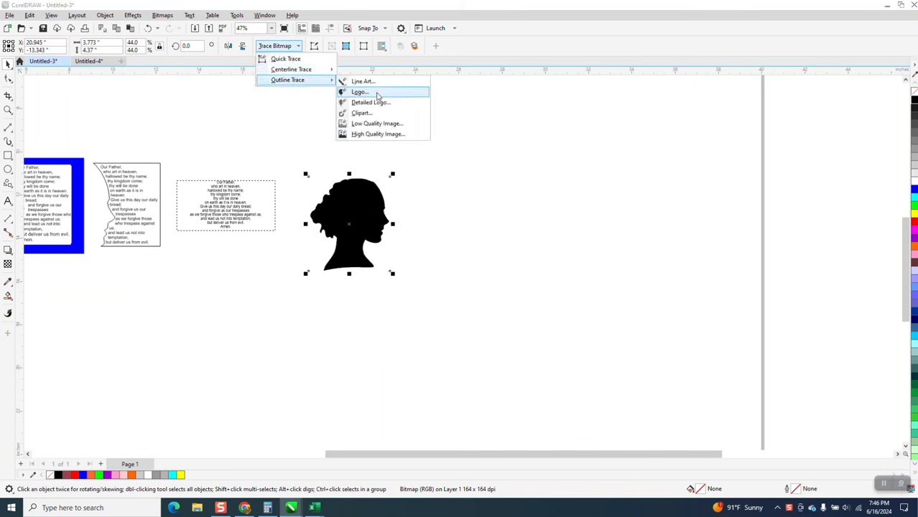
click(369, 113)
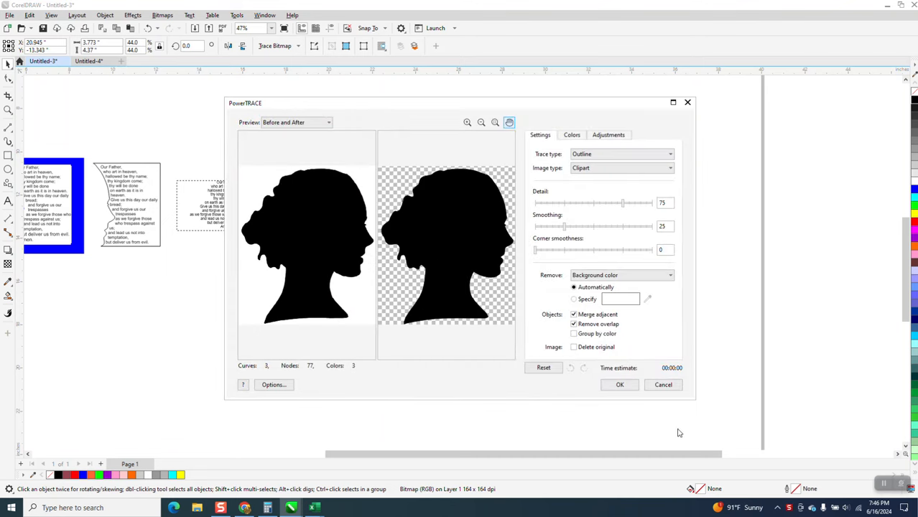
click(620, 385)
Step: Move the traced head beside the original bitmap and give it no fill and a black hairline outline
drag(351, 236, 451, 235)
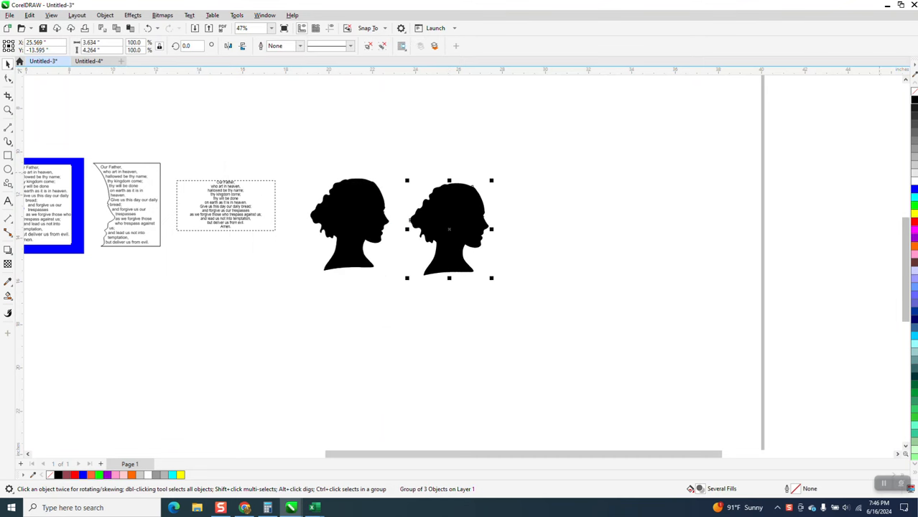
click(913, 93)
right_click(913, 104)
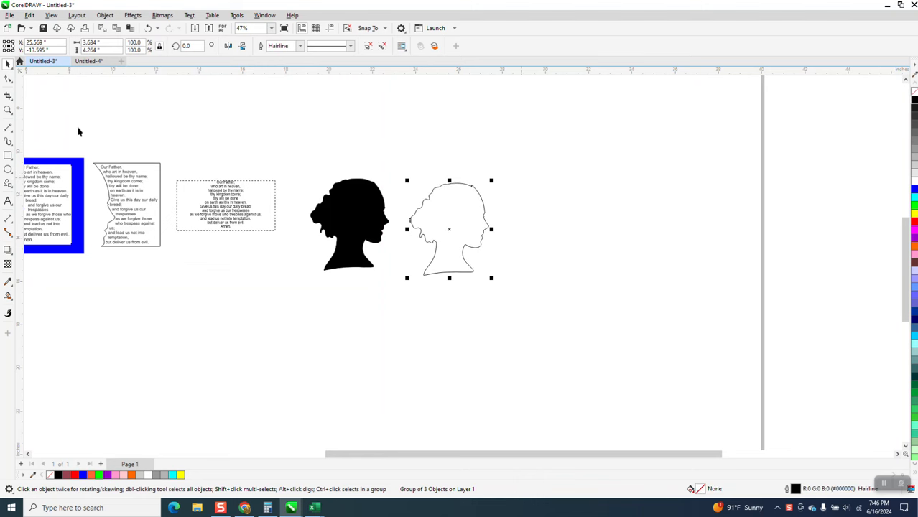
Step: Draw a rectangle about 2.90 by 2.87 inches over the outlined face, spanning from the forehead to the chin
click(8, 110)
drag(411, 175, 578, 328)
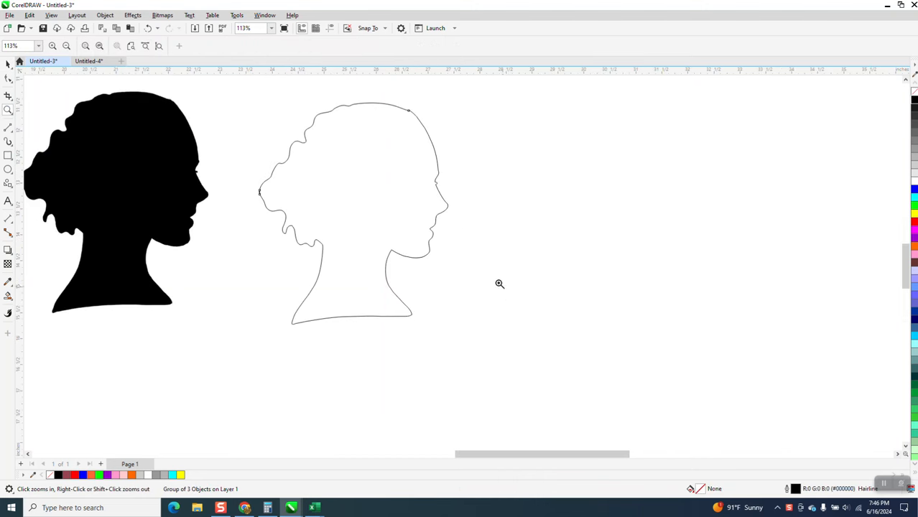
click(8, 156)
drag(415, 258, 566, 109)
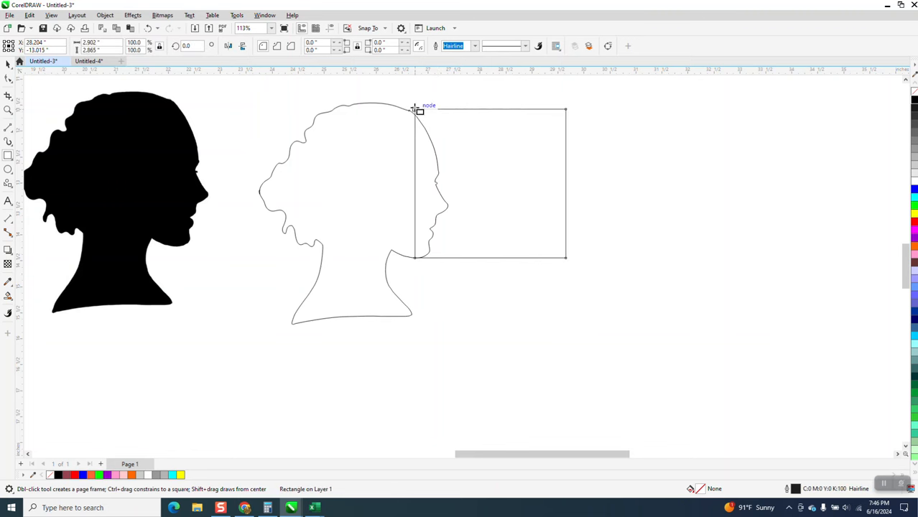
drag(415, 109, 403, 107)
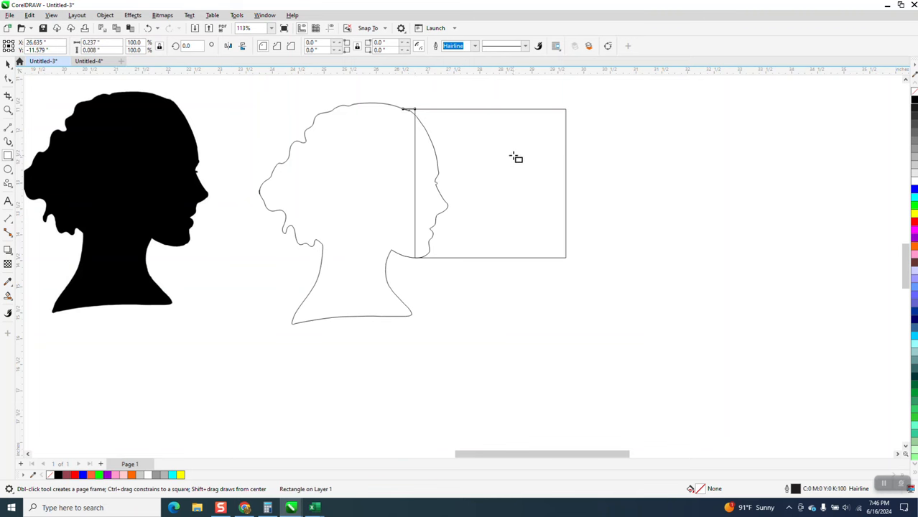
click(148, 28)
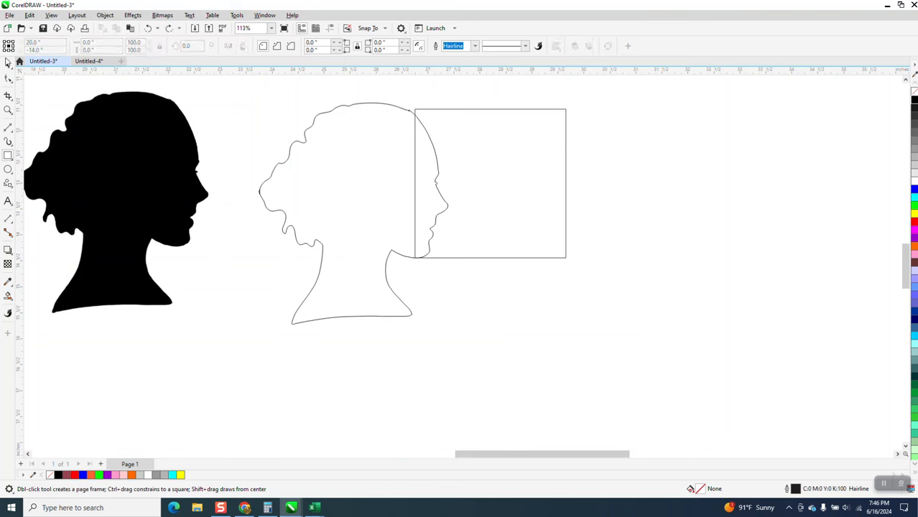
Step: Narrow the rectangle to about 2.08 inches by bringing in the side farthest from the face
click(7, 64)
click(566, 184)
drag(567, 183, 525, 190)
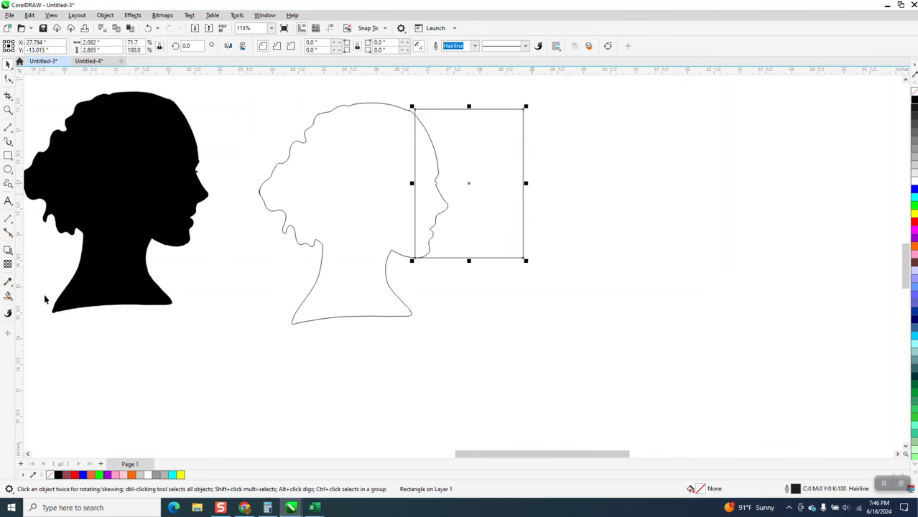
Step: Smart Fill the rectangle area in front of the face with blue and move the resulting shape clear of the head
click(8, 295)
click(497, 213)
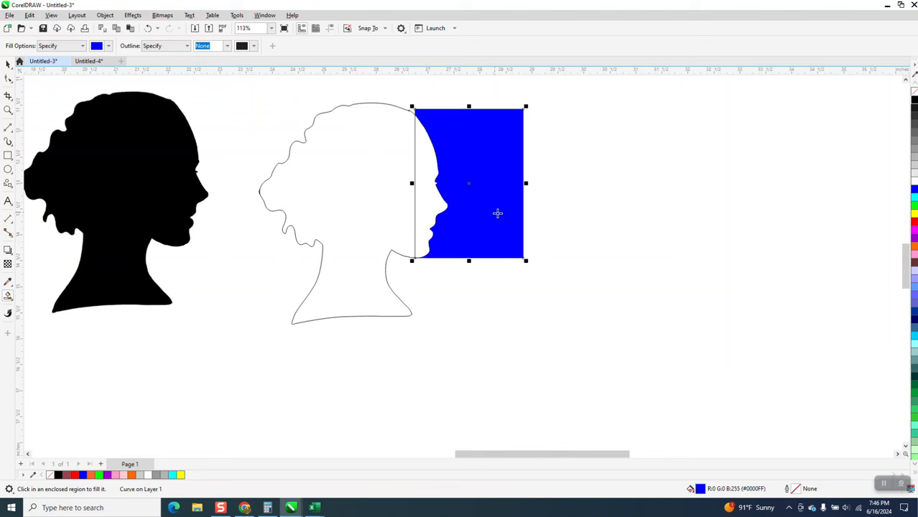
click(8, 64)
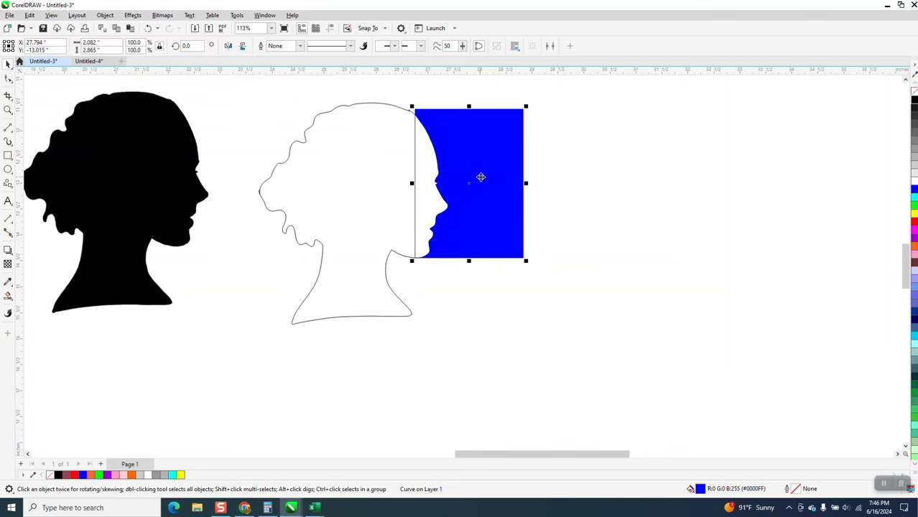
drag(481, 176, 610, 251)
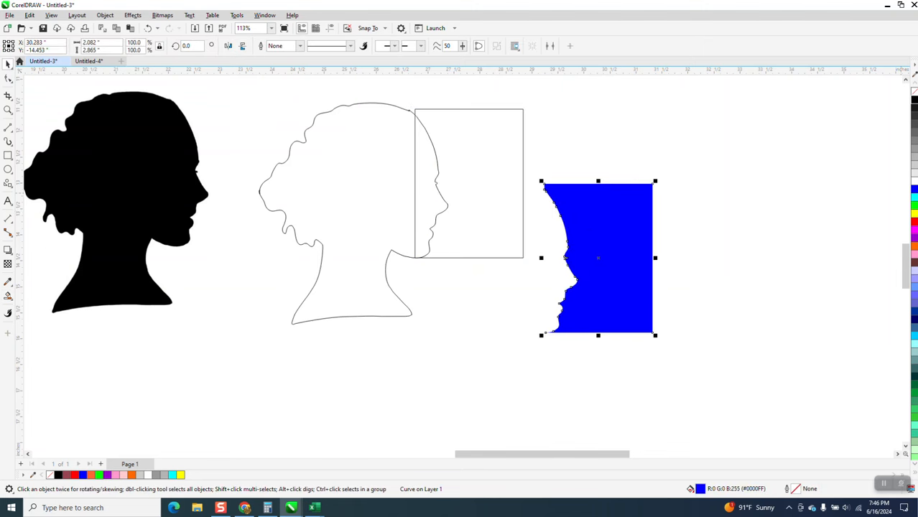
Step: Give the blue profile shape no fill and a black hairline outline, and move it below the centred prayer text
click(913, 92)
right_click(913, 101)
scroll(692, 153, down, 4)
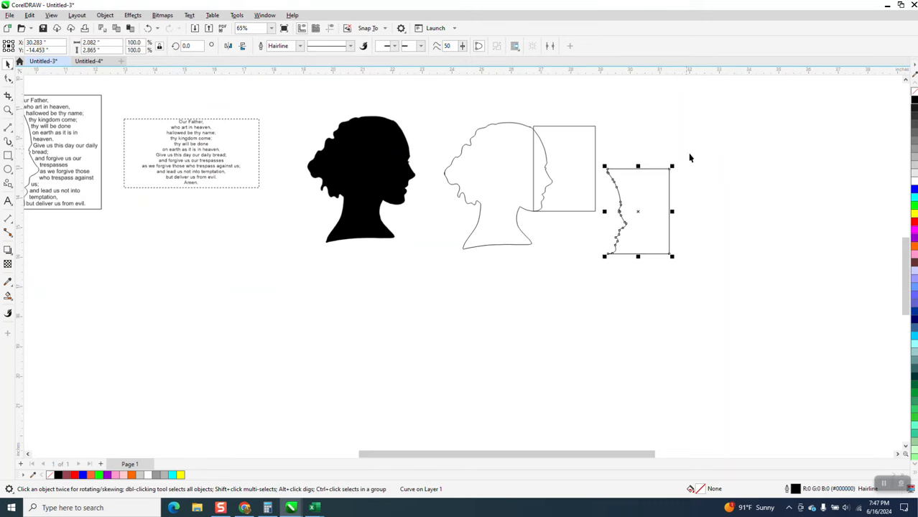
drag(646, 212, 349, 241)
Step: Copy the entire prayer from the centred paragraph text frame, from "Our Father" to "Amen."
click(8, 110)
drag(303, 128, 518, 245)
click(7, 64)
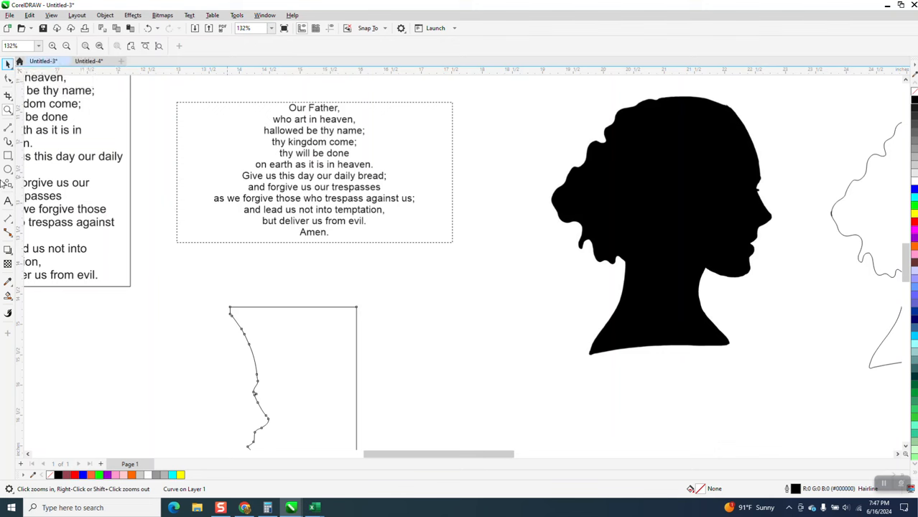
click(8, 201)
drag(329, 234, 291, 110)
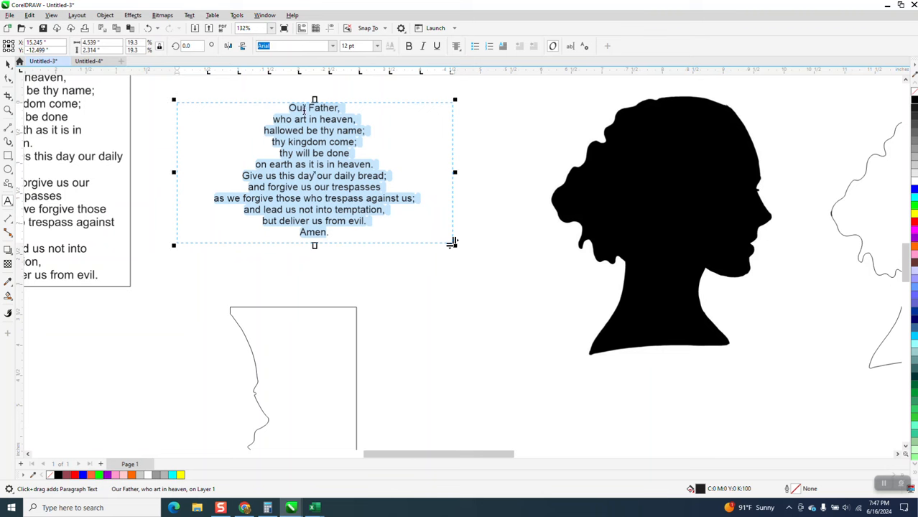
right_click(306, 111)
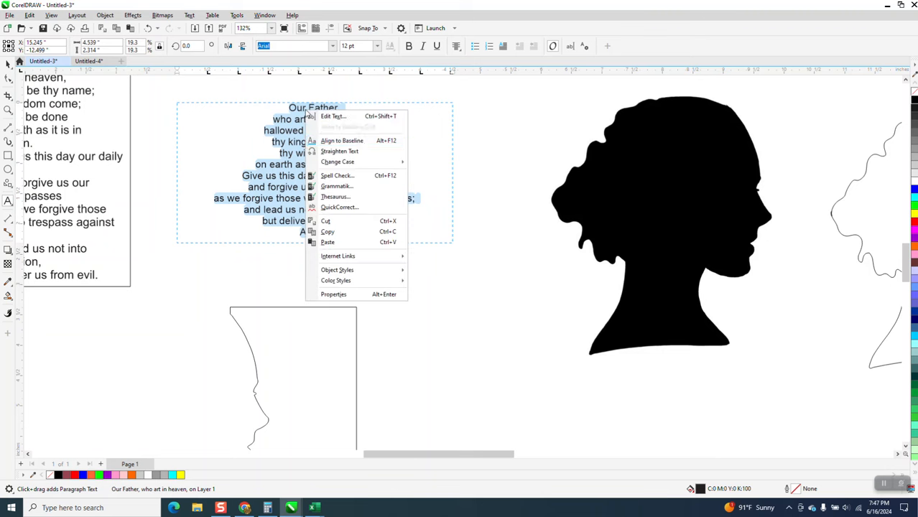
click(335, 232)
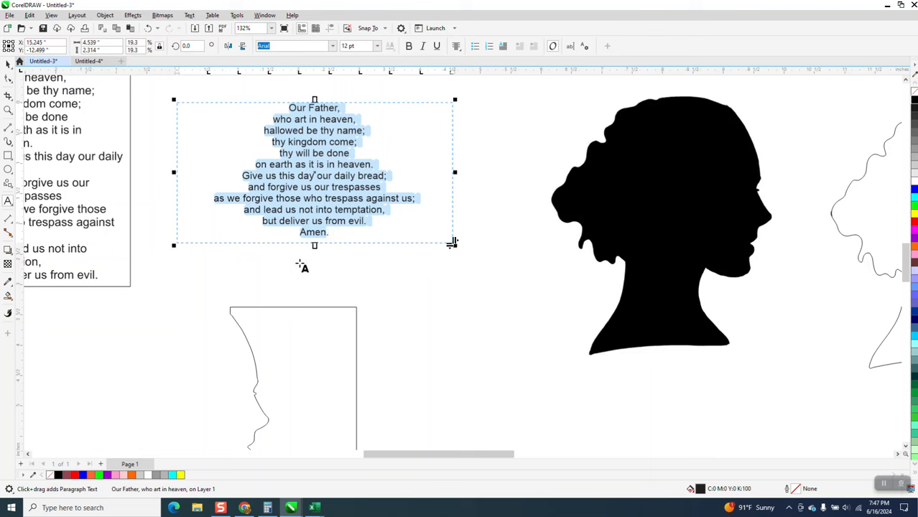
Step: Turn the profile outline into a paragraph text frame and paste the copied prayer inside it
click(303, 311)
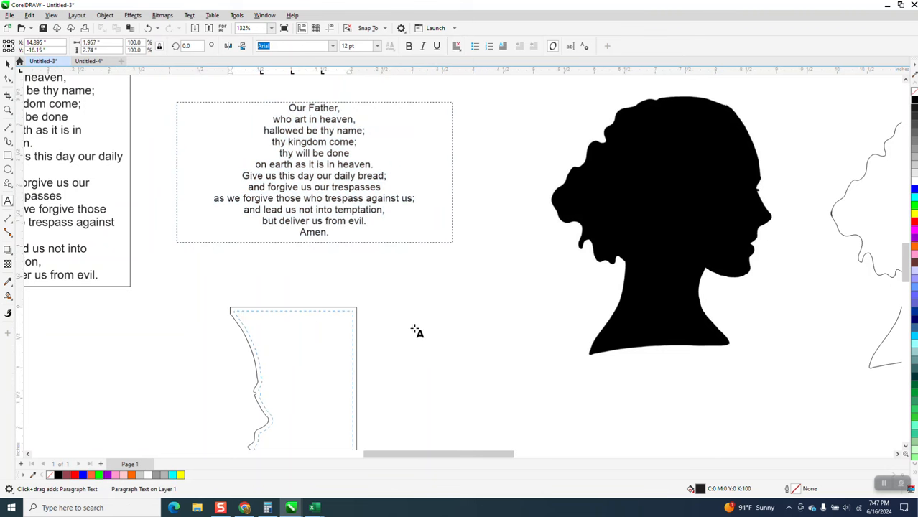
right_click(323, 331)
click(354, 275)
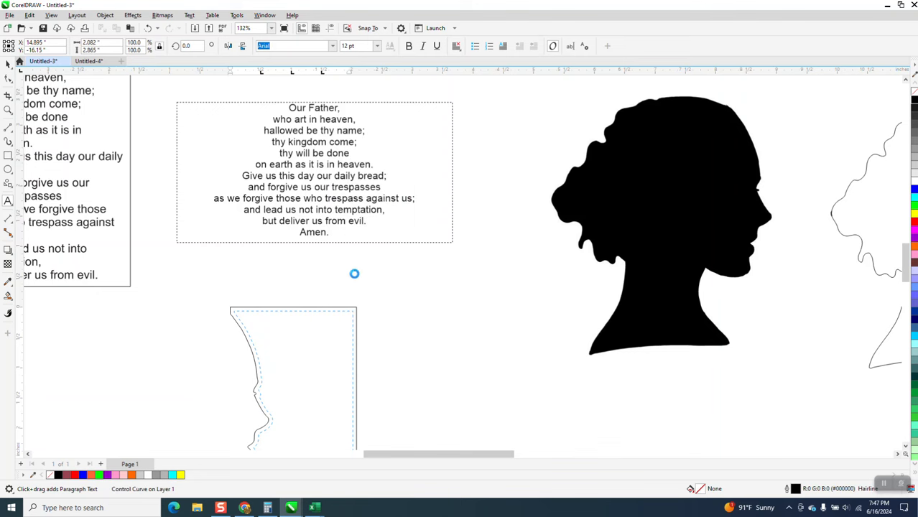
scroll(310, 255, down, 2)
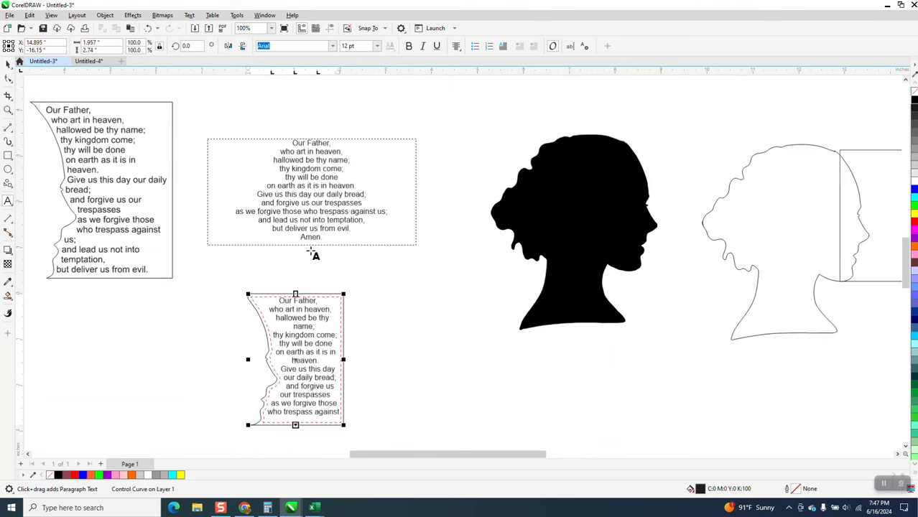
Step: Left-align the prayer lines inside the profile shape, from "Our Father," through "who trespass against"
click(8, 110)
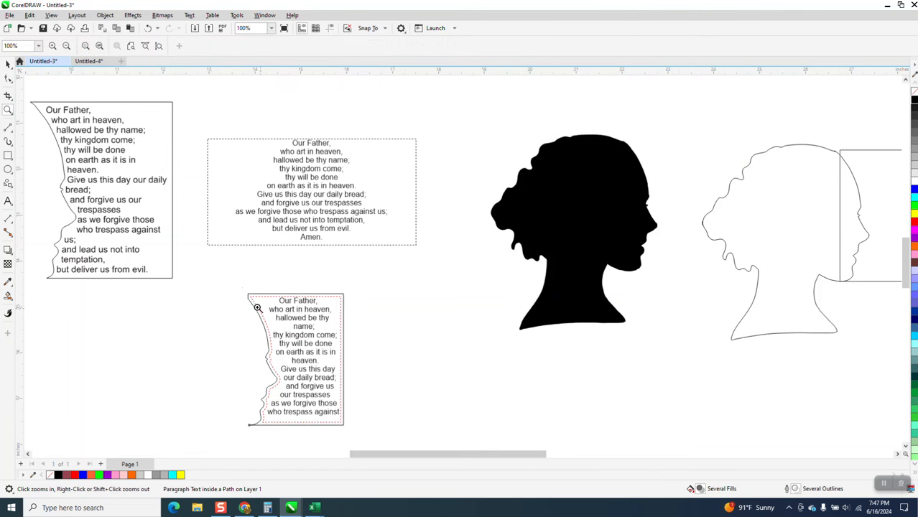
drag(227, 288, 435, 429)
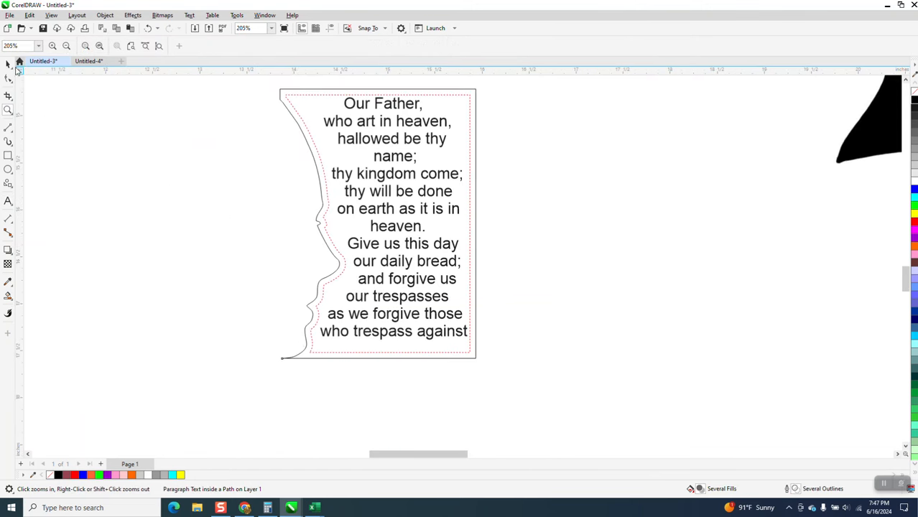
scroll(349, 296, down, 2)
click(8, 63)
click(307, 141)
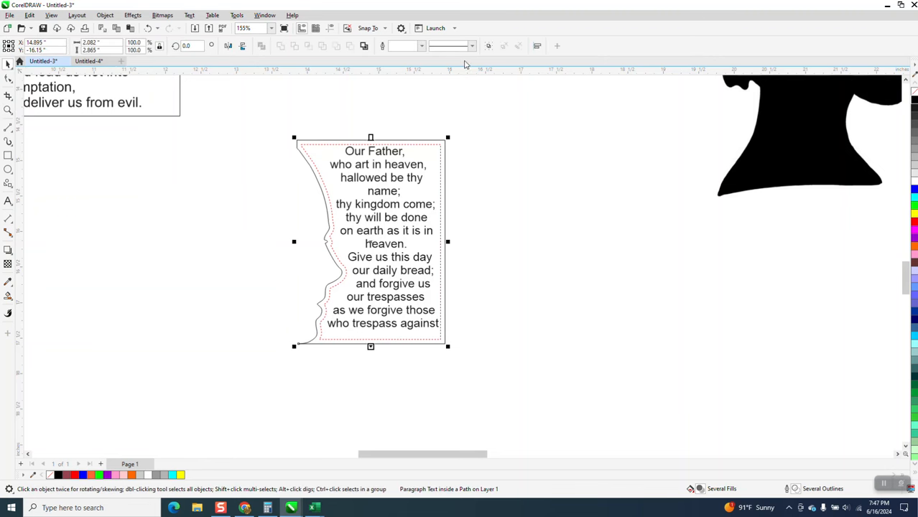
click(475, 129)
click(420, 164)
click(8, 201)
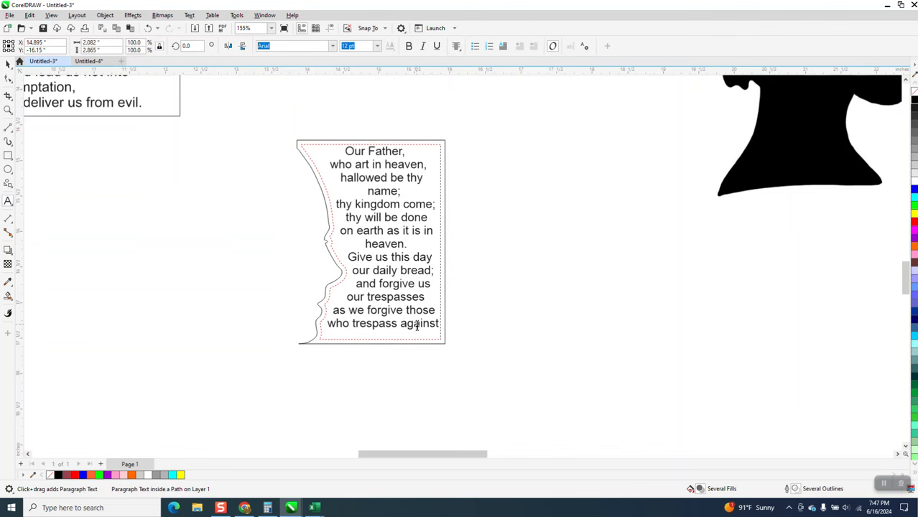
drag(440, 324, 331, 154)
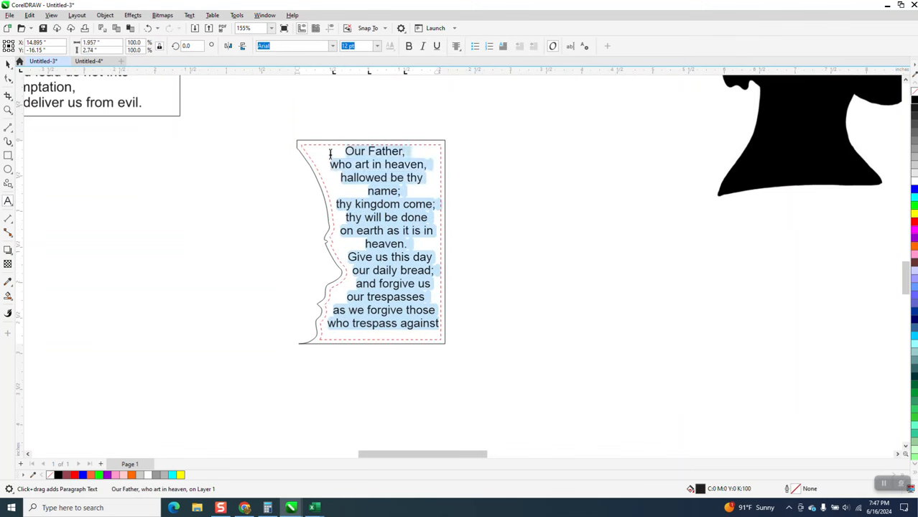
click(457, 48)
click(471, 69)
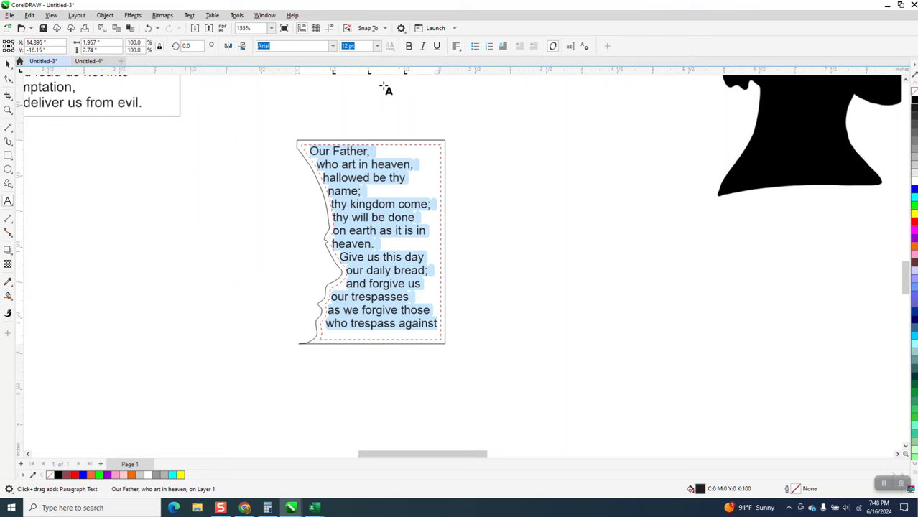
Step: Set the font size of the selected prayer lines to 10 pt
click(371, 47)
text(10)
key(Return)
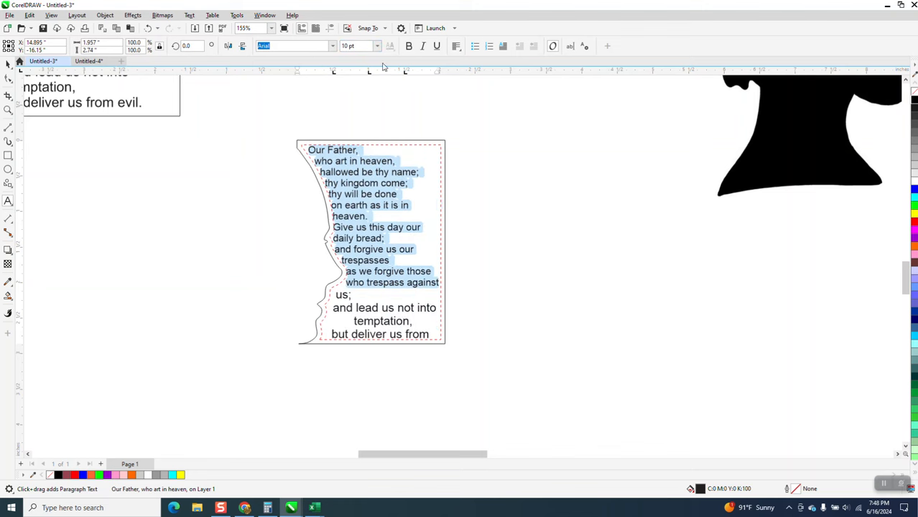
Step: Reduce the font size of the selected prayer lines to 9 pt and finish editing the text
click(352, 46)
text(9)
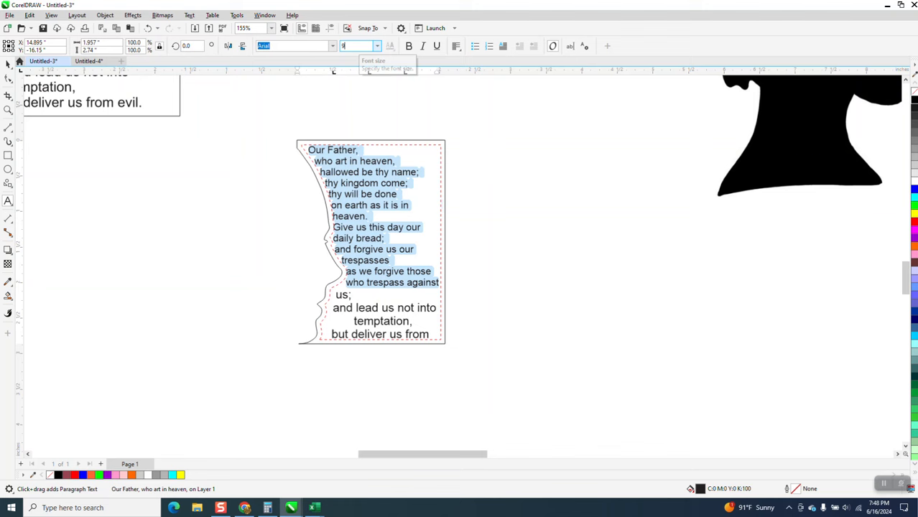
key(Return)
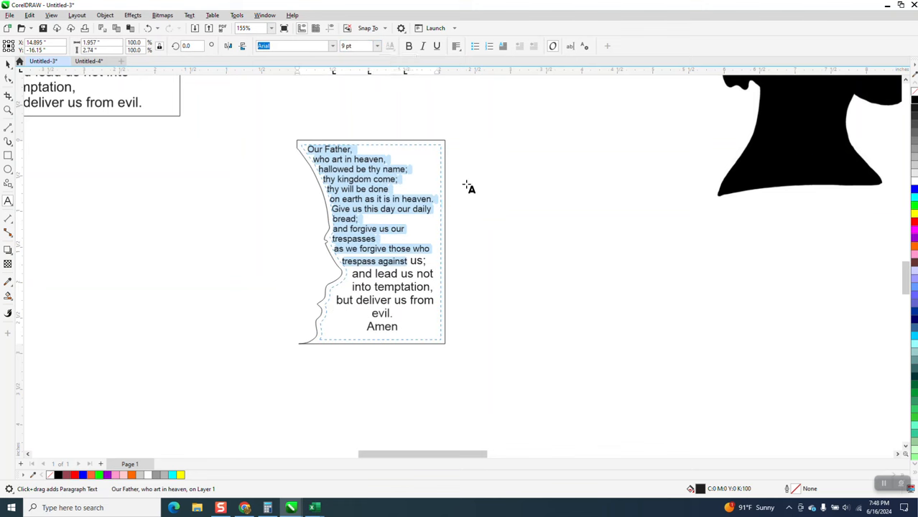
click(7, 65)
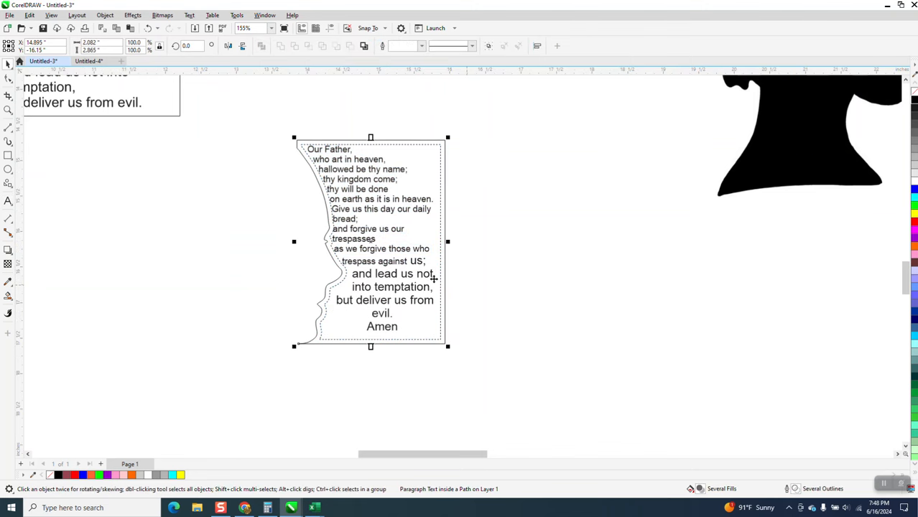
Step: Set the font size of the entire prayer inside the profile shape to 10 pt
click(8, 201)
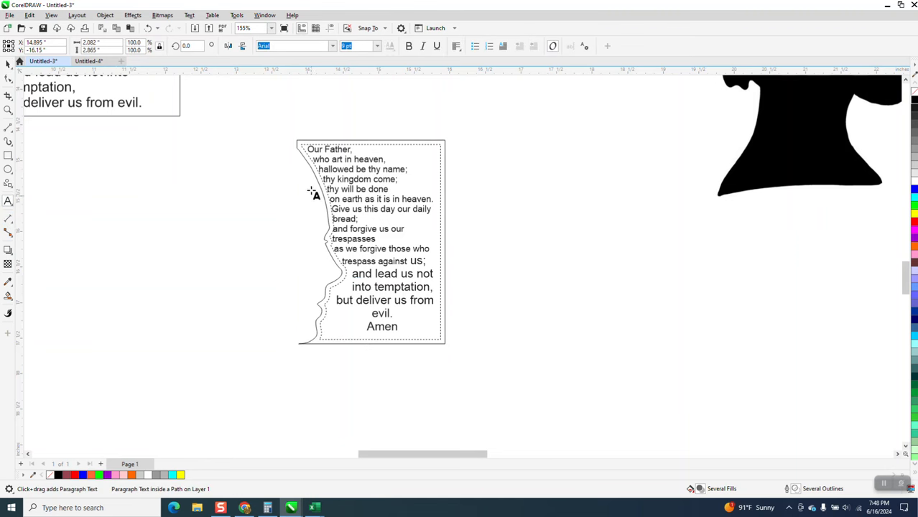
drag(307, 150, 426, 347)
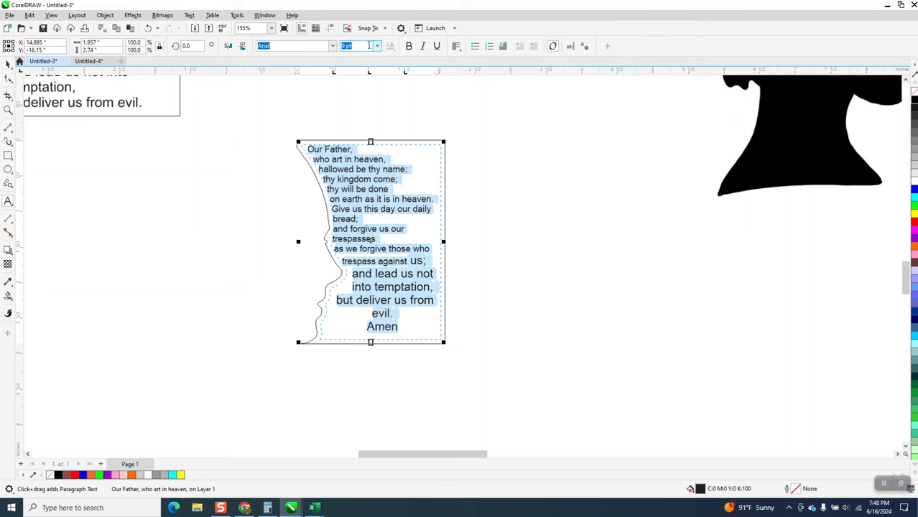
click(347, 46)
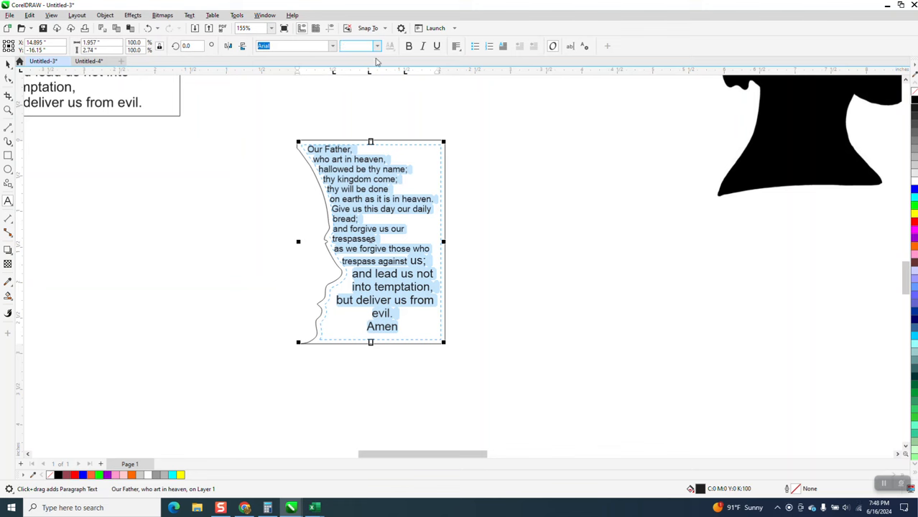
key(Return)
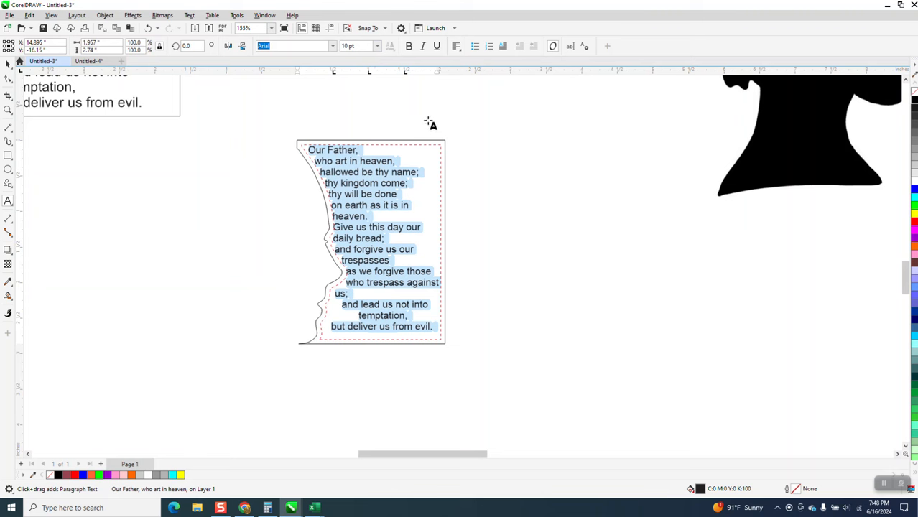
Step: Reduce the font size of the entire prayer to 9 pt
click(356, 46)
text(9)
key(Return)
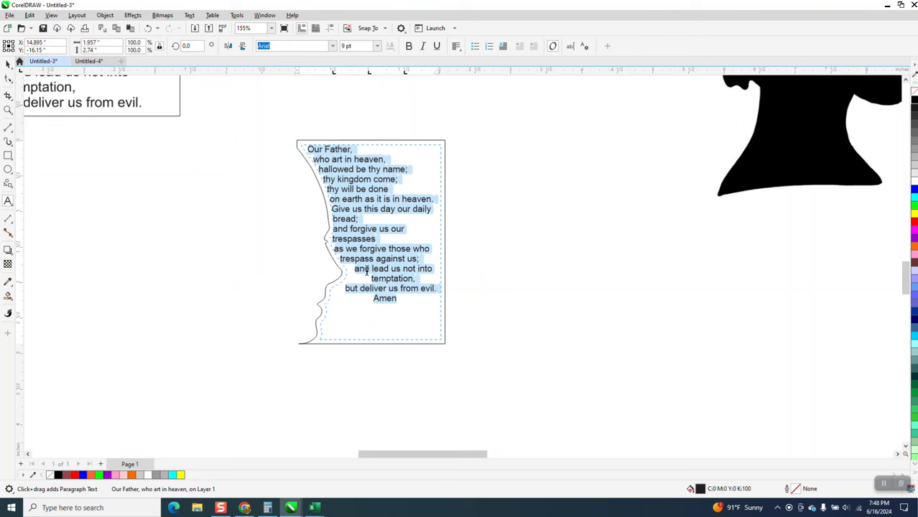
Step: Try full justification and force justification on the whole prayer text
click(457, 46)
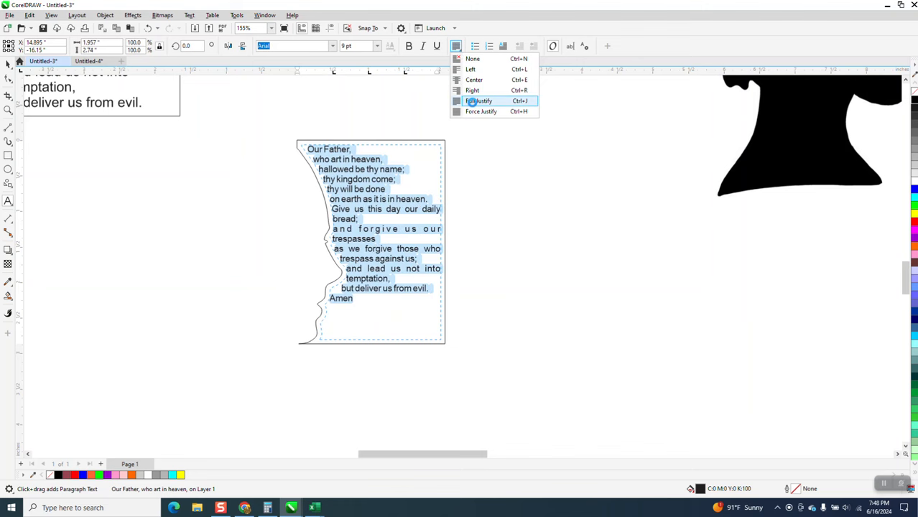
click(472, 101)
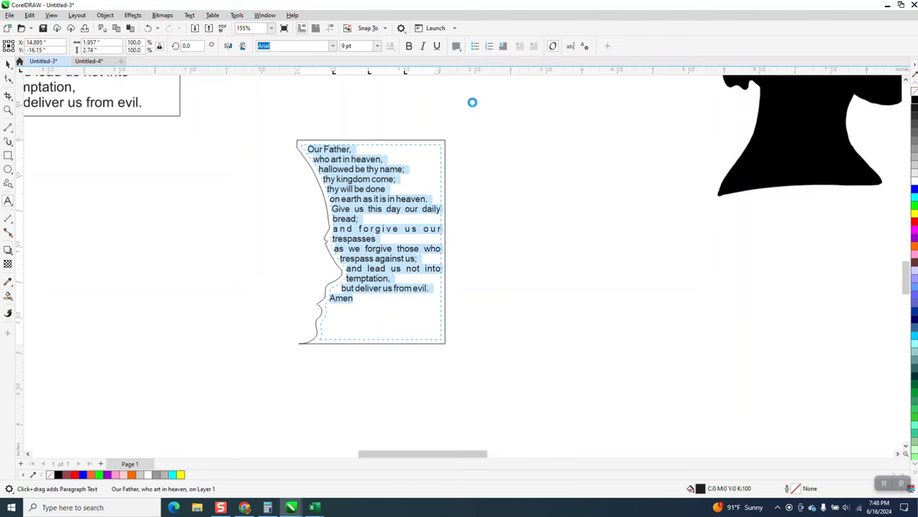
click(460, 50)
click(479, 112)
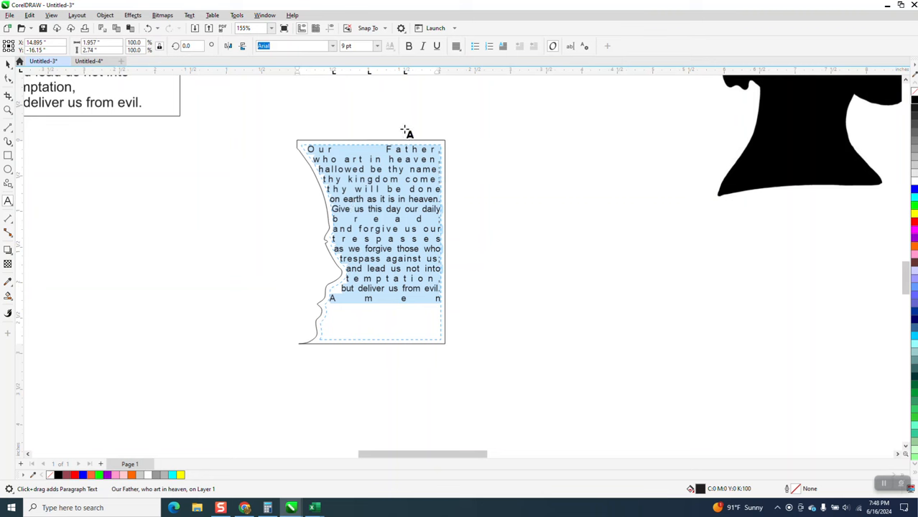
Step: Left-align the whole prayer text and set its font size to 10 pt
click(455, 47)
click(472, 70)
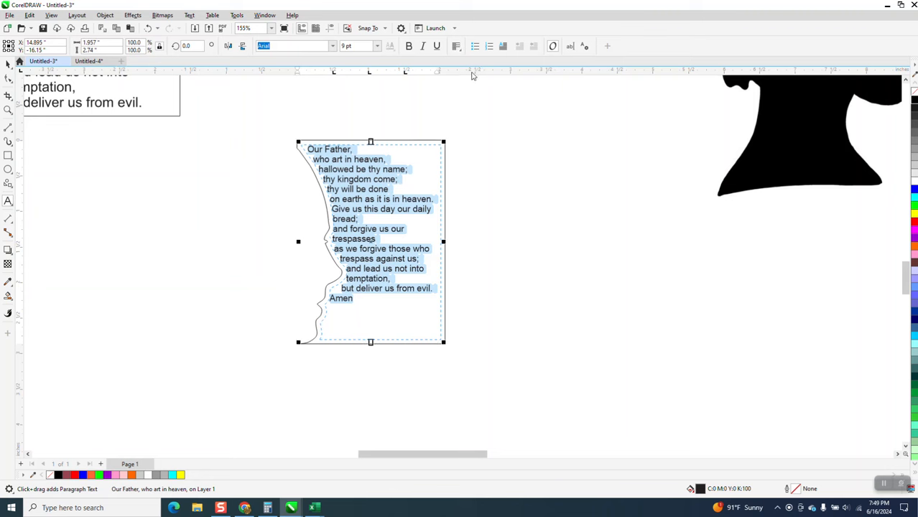
click(356, 43)
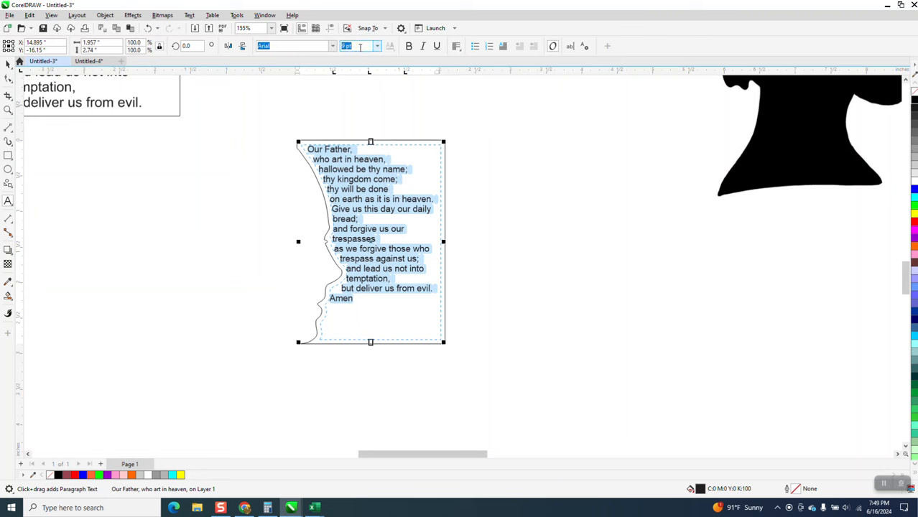
text(10)
key(Return)
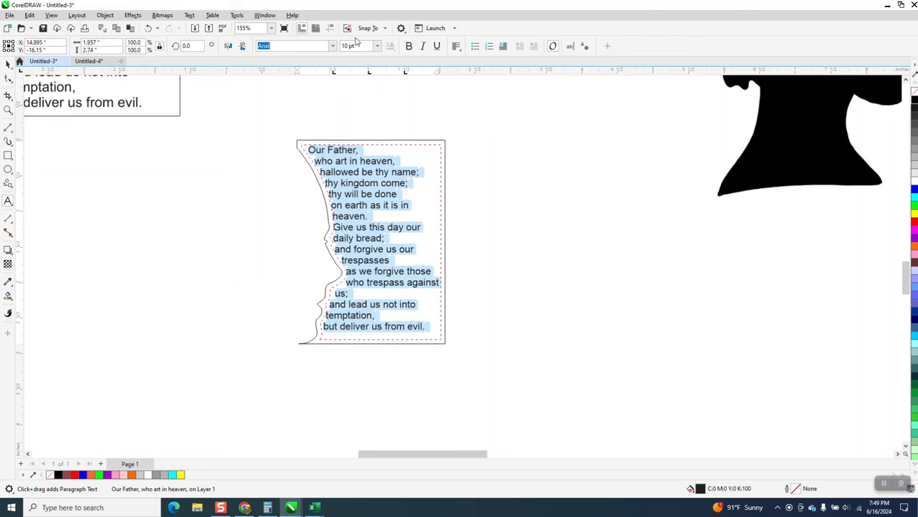
Step: Reduce the whole prayer's font size to 9.5 pt
click(368, 44)
click(359, 47)
key(Return)
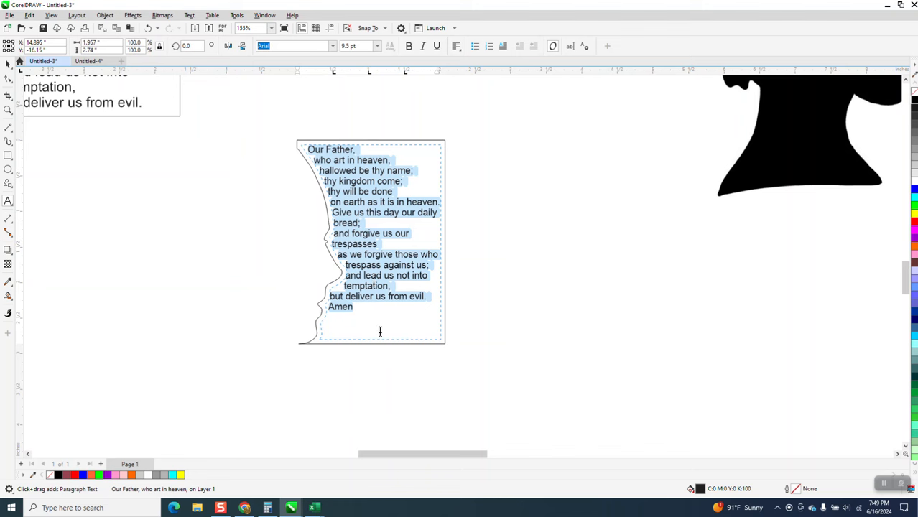
Step: Convert the prayer paragraph text and its profile frame to curves
click(9, 109)
drag(284, 129, 623, 413)
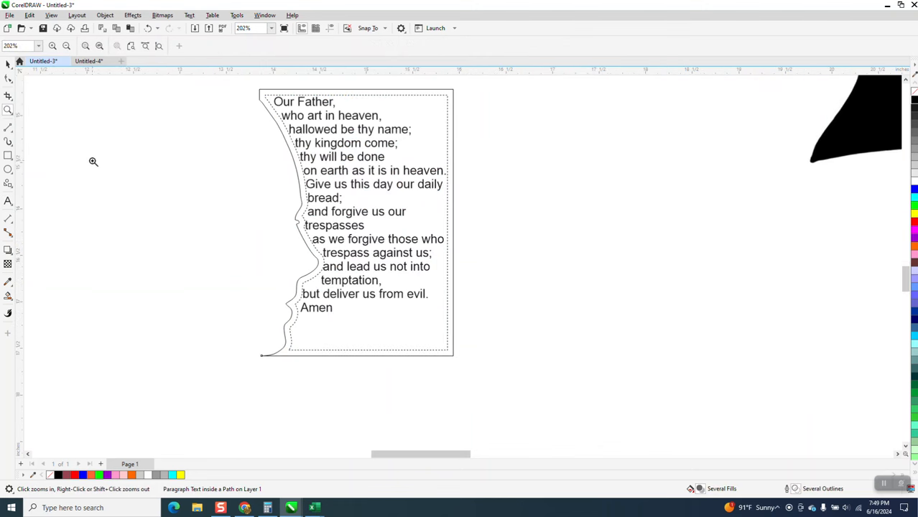
click(9, 63)
click(338, 101)
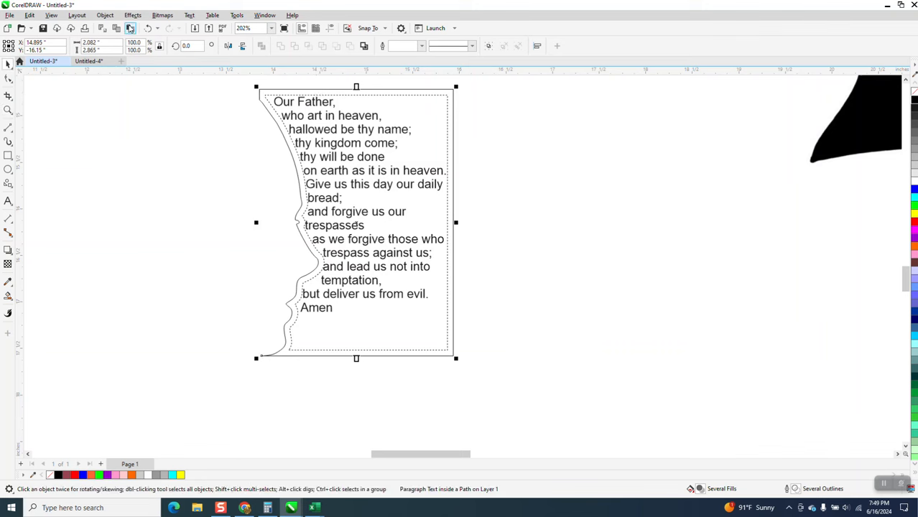
click(104, 15)
click(153, 261)
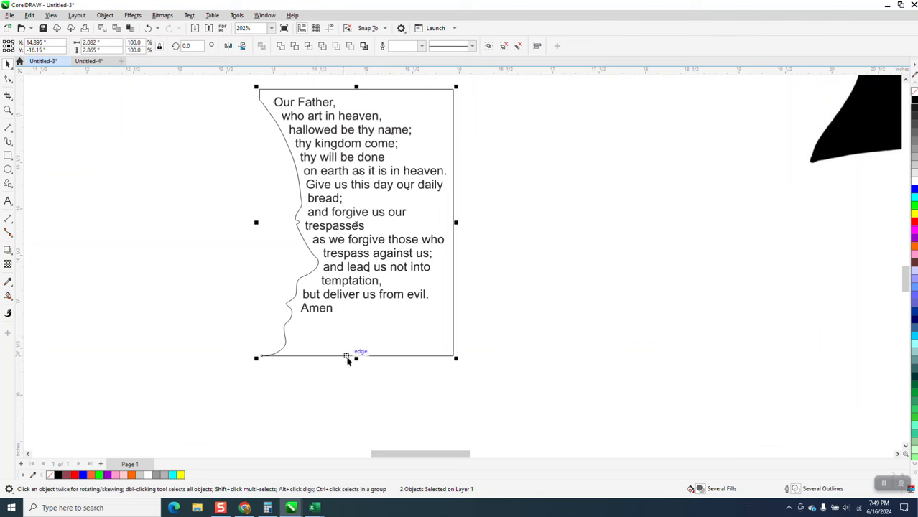
Step: Try squashing the text and outline vertically, and try moving the profile outline away from the text
drag(356, 357, 356, 319)
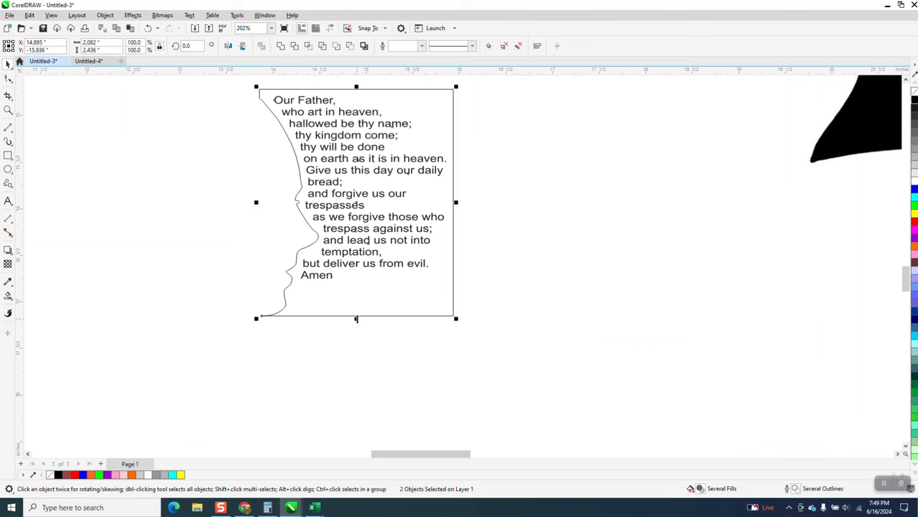
click(147, 28)
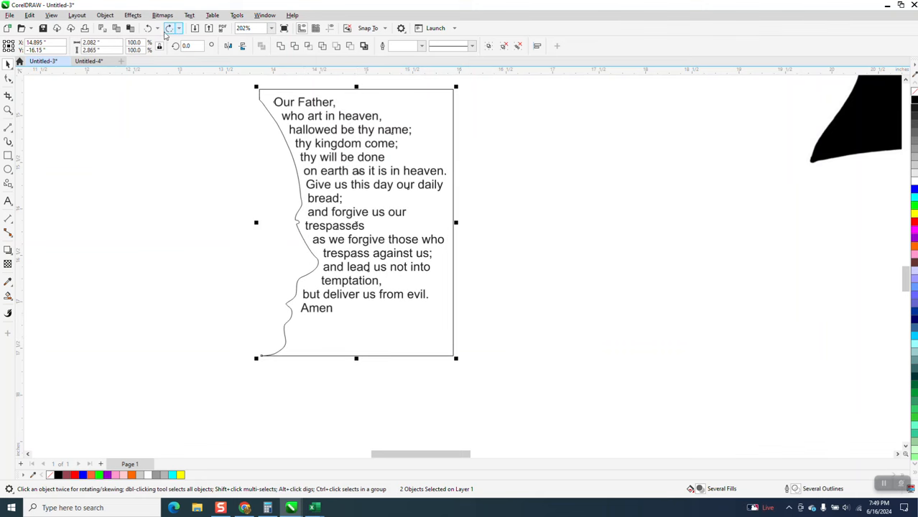
click(472, 117)
drag(451, 125, 634, 150)
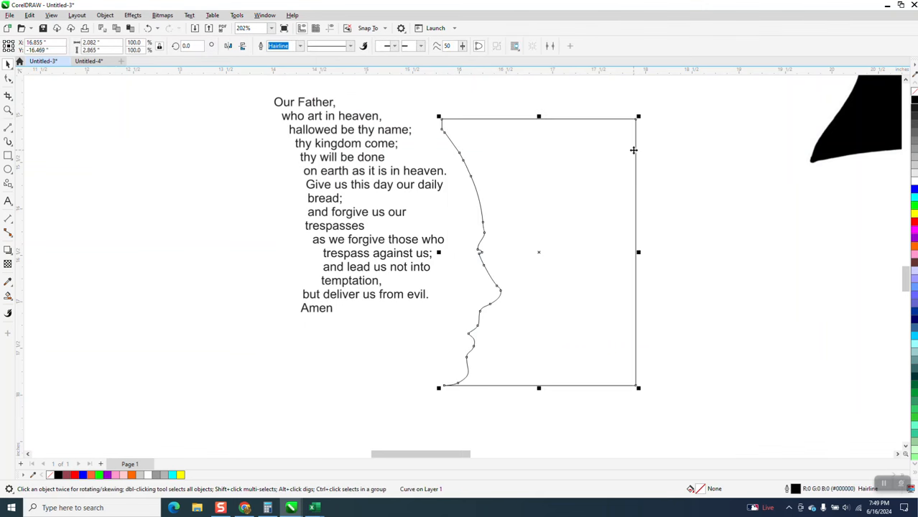
click(147, 28)
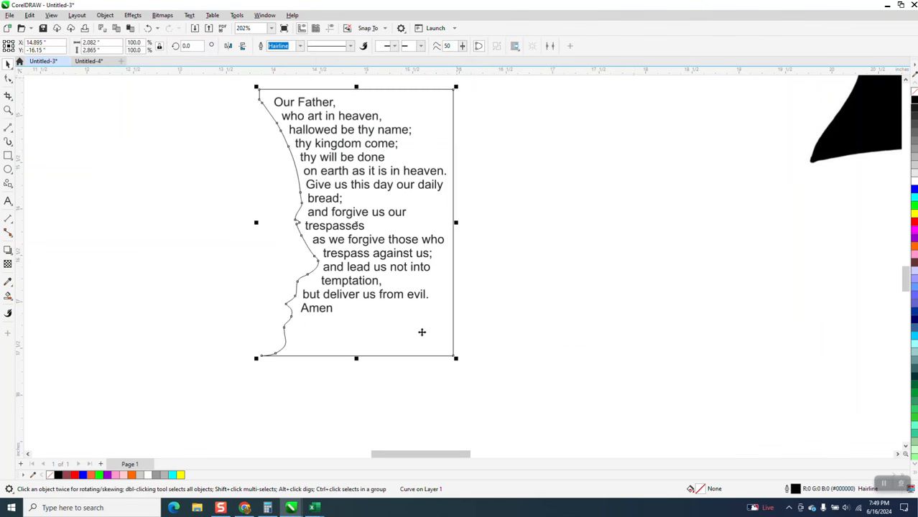
Step: Shorten the profile outline to about 2.755 inches tall and draw a horizontal line about 1.817 inches long across it just below "Amen"
mouse_move(357, 359)
mouse_down()
mouse_move(359, 330)
mouse_move(362, 346)
mouse_up()
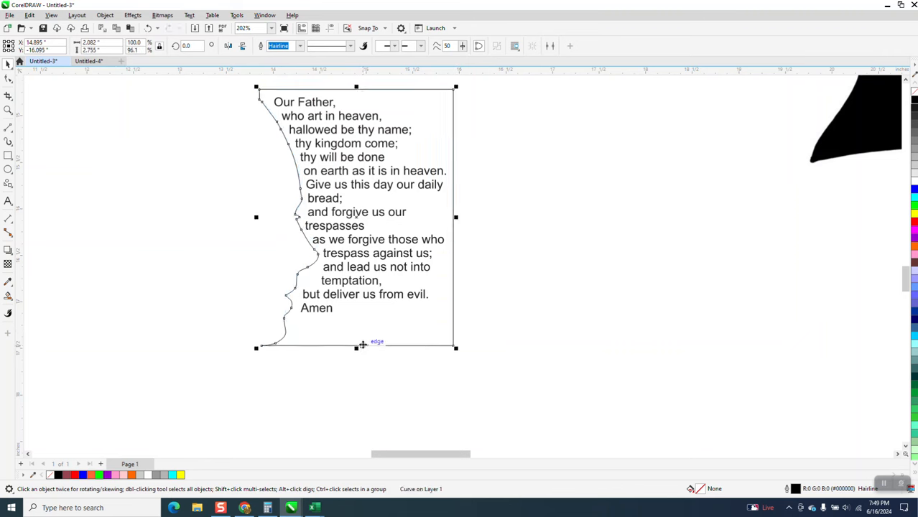
click(8, 110)
drag(185, 247, 605, 397)
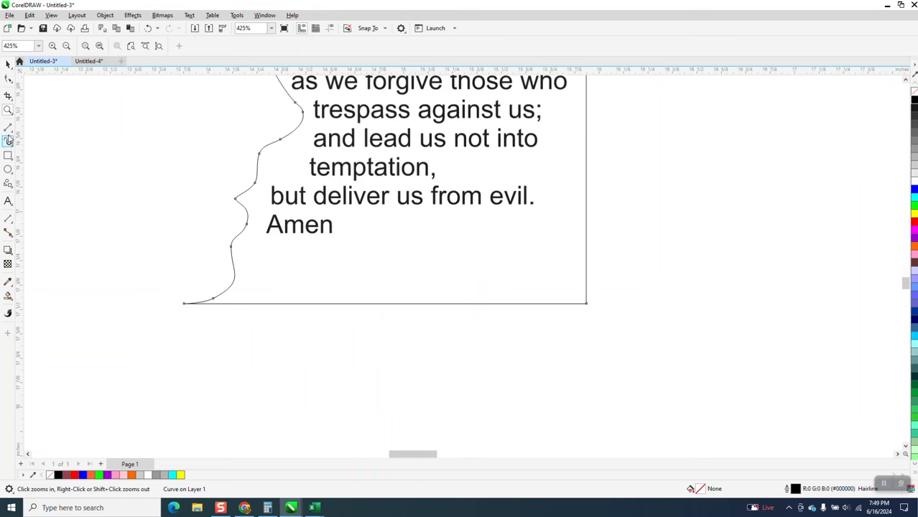
click(11, 132)
click(45, 138)
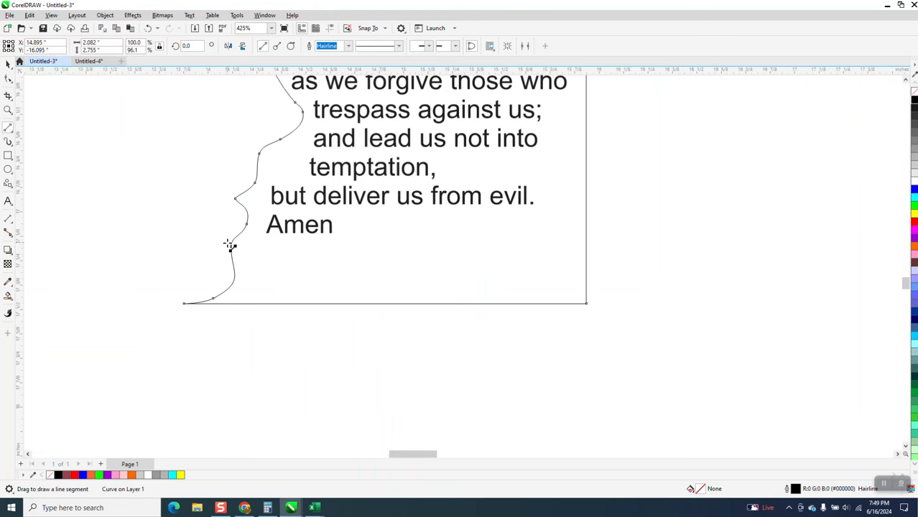
drag(231, 247, 586, 246)
Step: Move the grouped prayer text 4 inches to the right, clear of the profile outline
scroll(259, 280, down, 3)
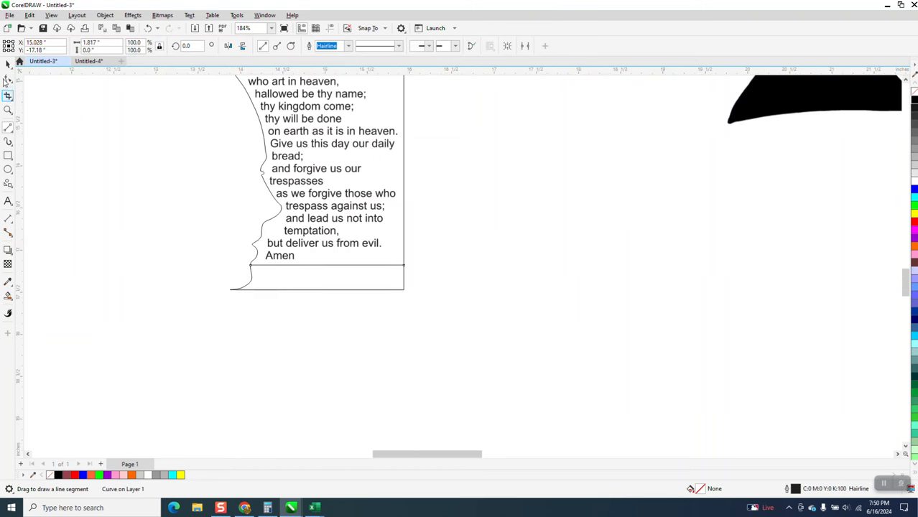
click(7, 65)
click(391, 134)
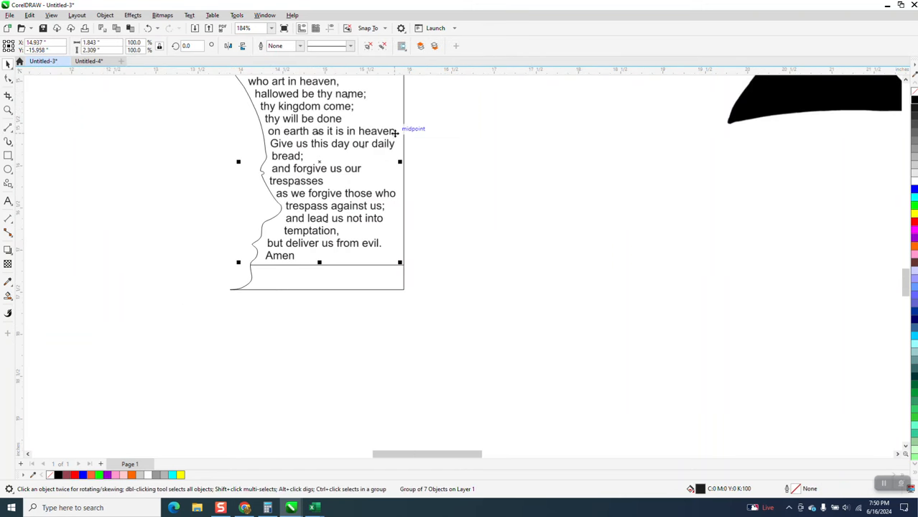
key(Right)
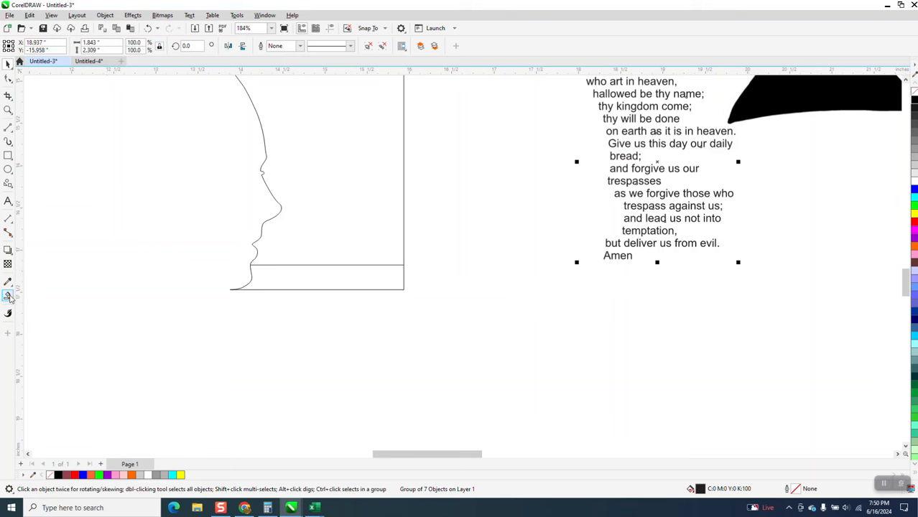
Step: Create a blue shape with Smart Fill from the profile region above the horizontal line
click(8, 295)
click(319, 197)
scroll(308, 208, down, 3)
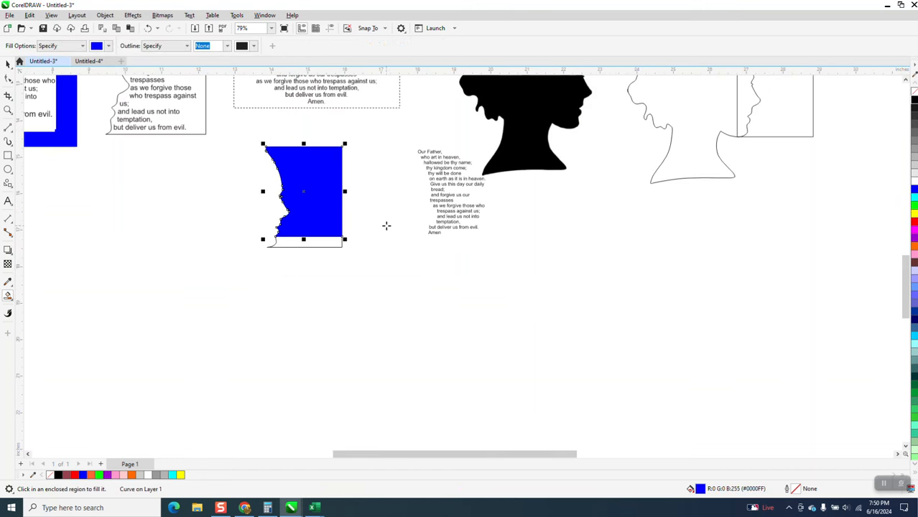
Step: Move the new blue profile shape 4 inches down and give it no fill and a black outline
key(Down)
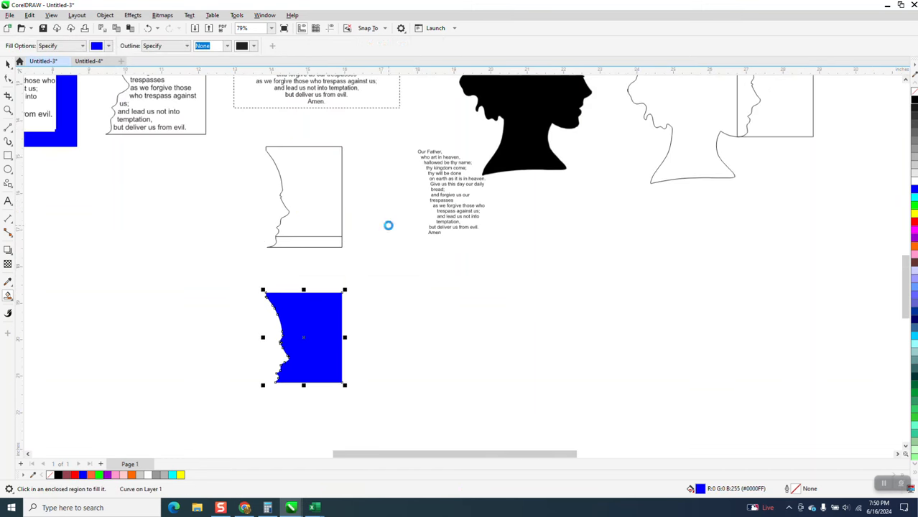
click(915, 91)
right_click(914, 102)
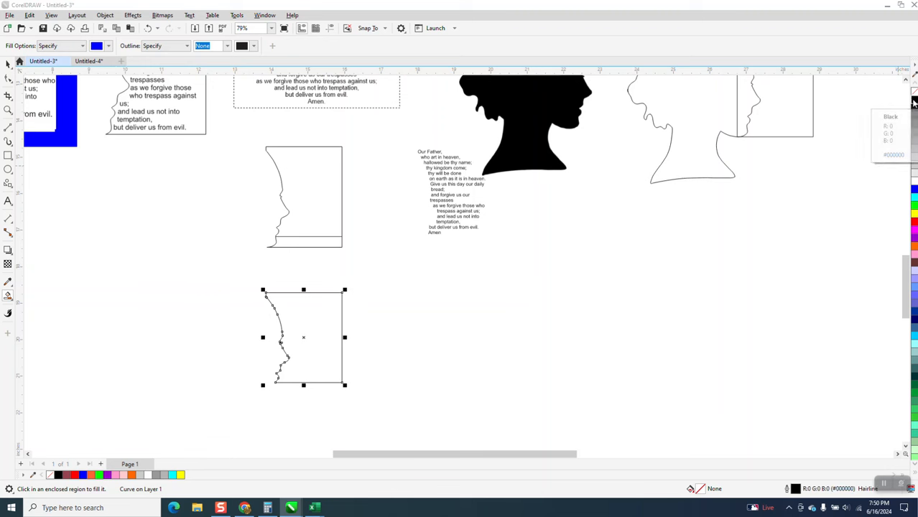
Step: Move the new profile outline 4 inches up and 4 inches to the right so it frames the prayer text
key(Page_Down)
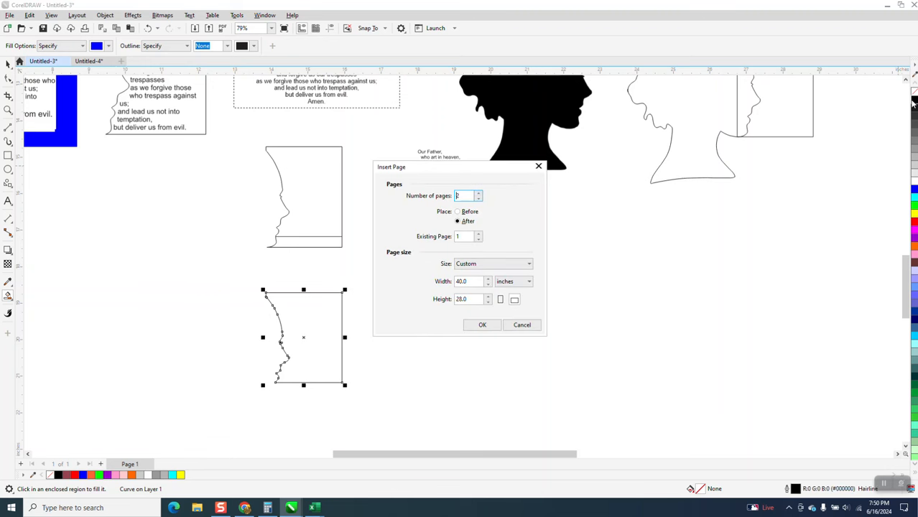
click(521, 326)
key(Up)
key(Right)
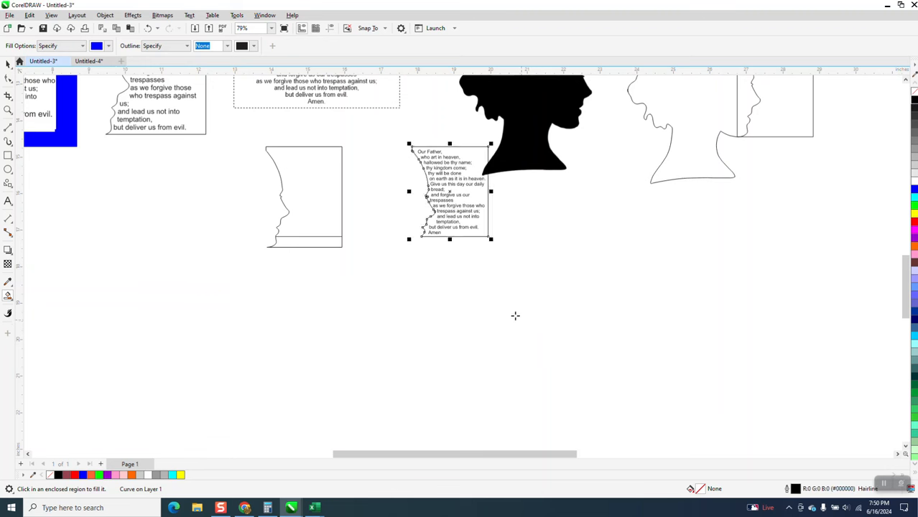
Step: Move the black head silhouette to the right, clear of the framed prayer
click(8, 110)
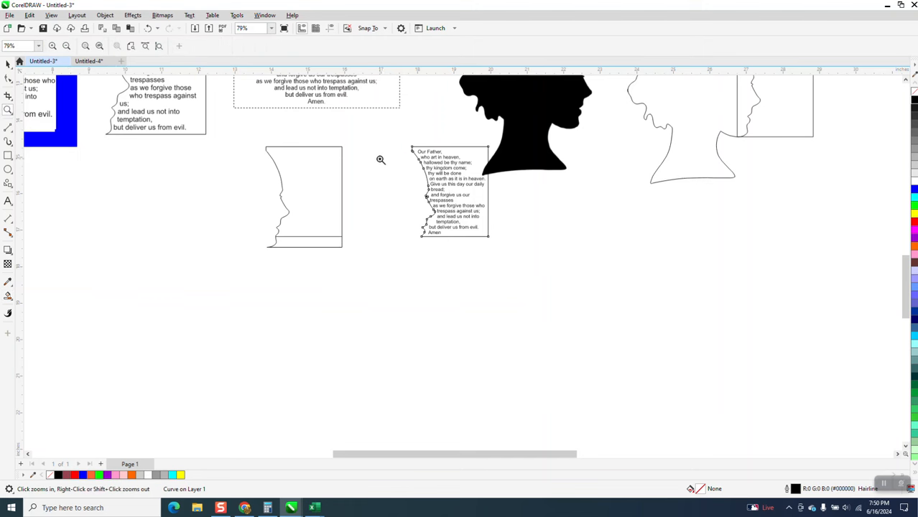
drag(394, 139, 546, 260)
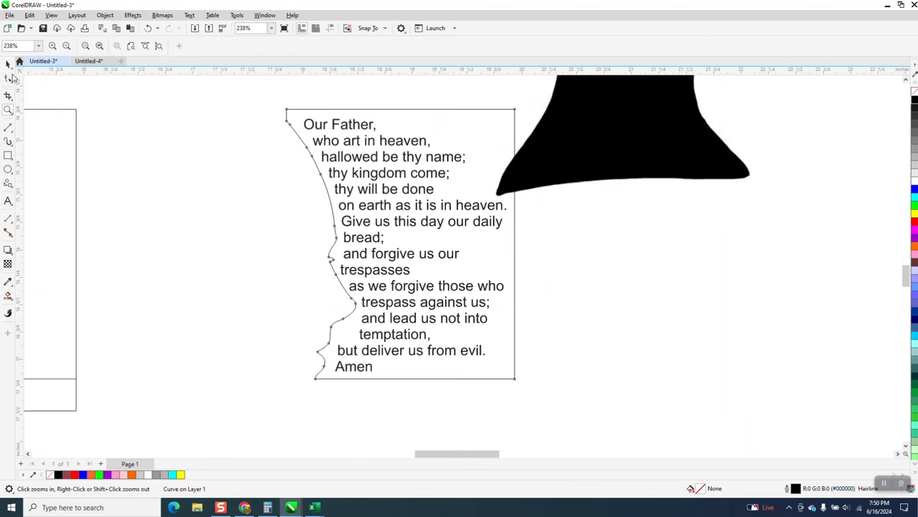
click(8, 63)
drag(607, 164, 708, 173)
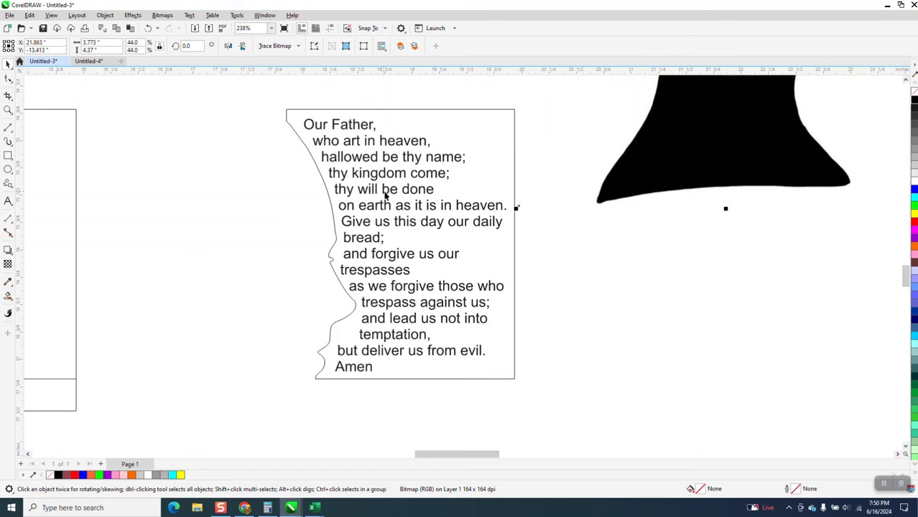
scroll(406, 217, down, 5)
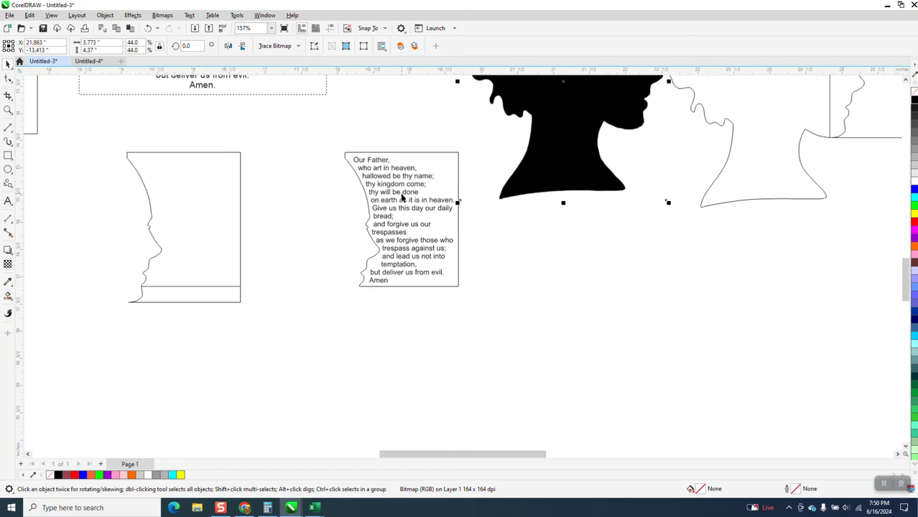
scroll(402, 198, down, 4)
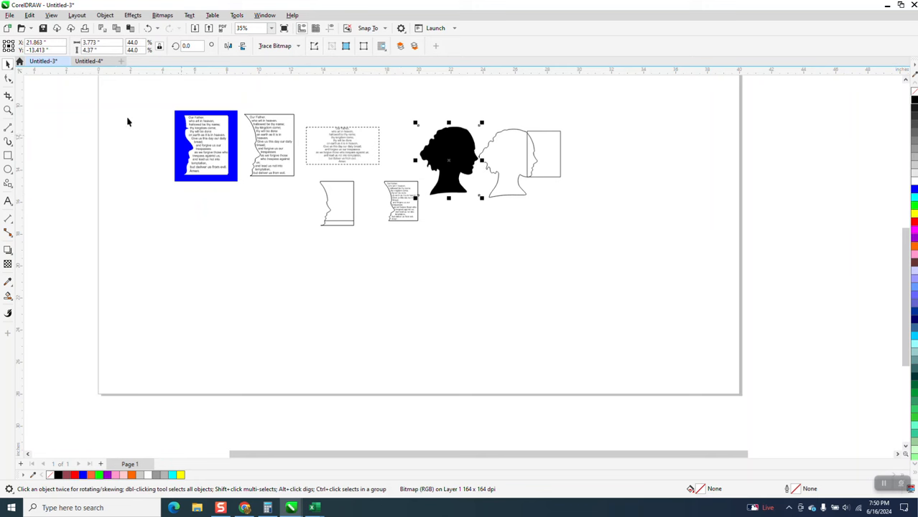
click(8, 109)
drag(186, 116, 290, 183)
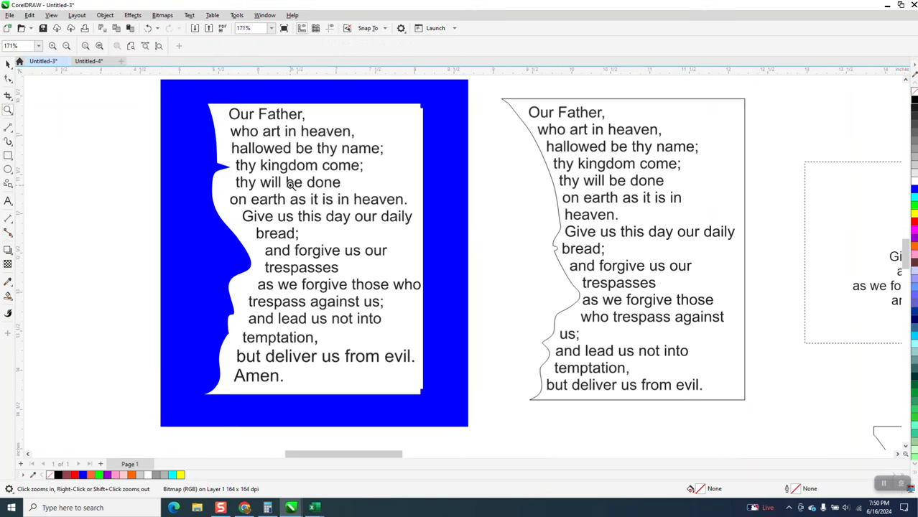